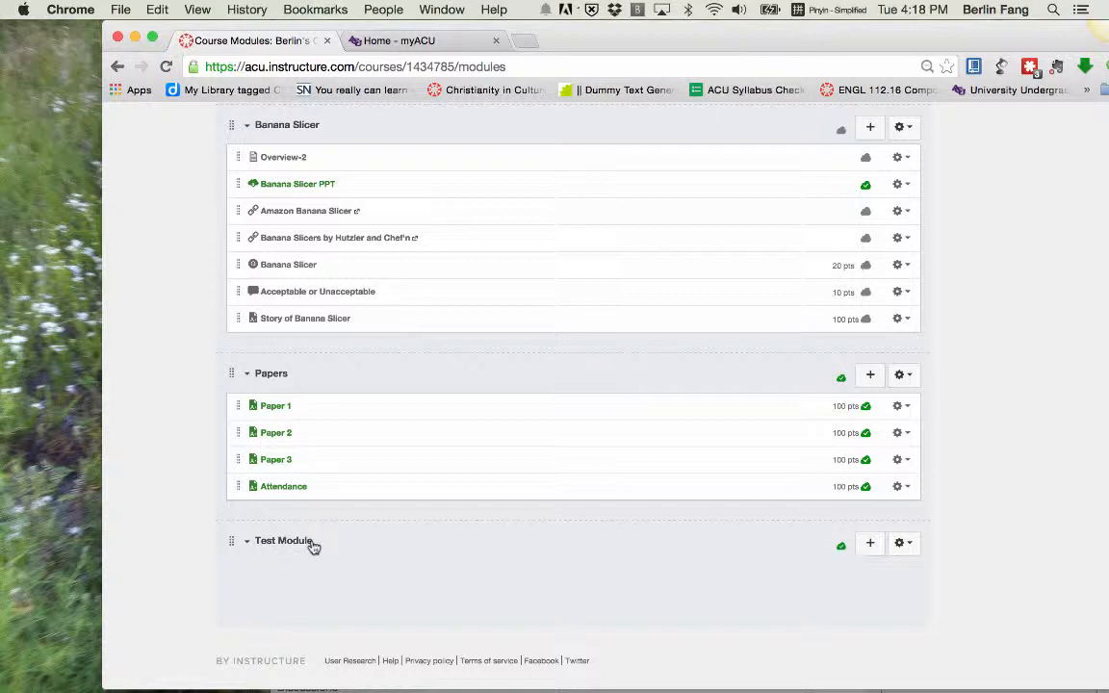
Step: Add a new assignment named "Peer review paper" to the Test Module
scroll(652, 651, "up", 1)
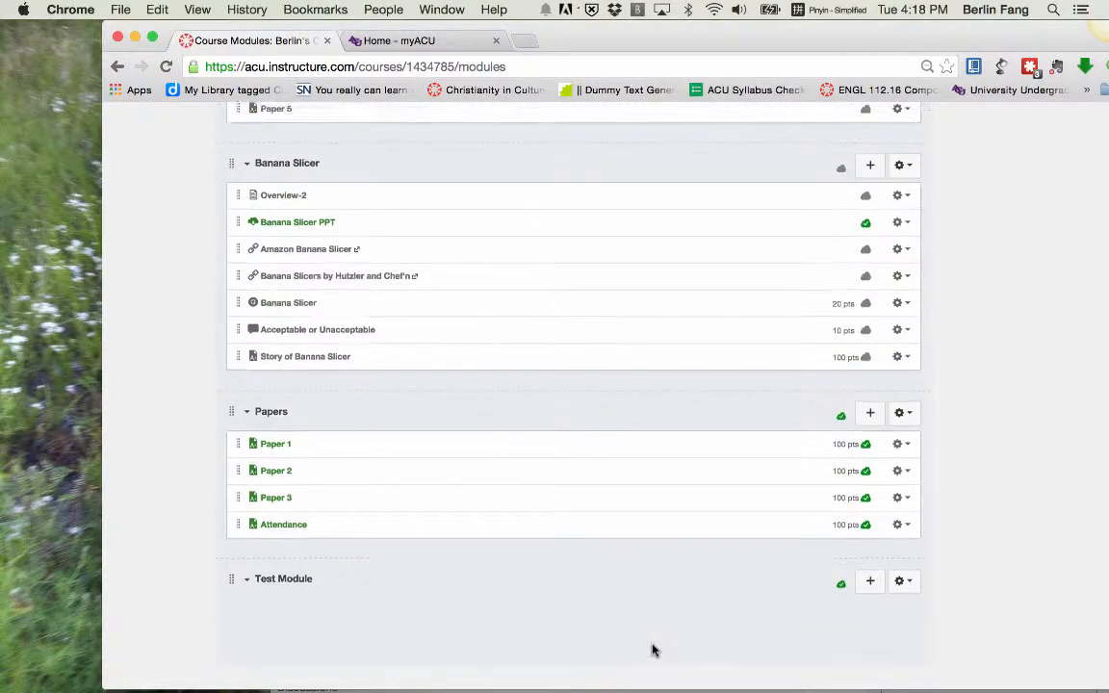
scroll(652, 651, "up", 15)
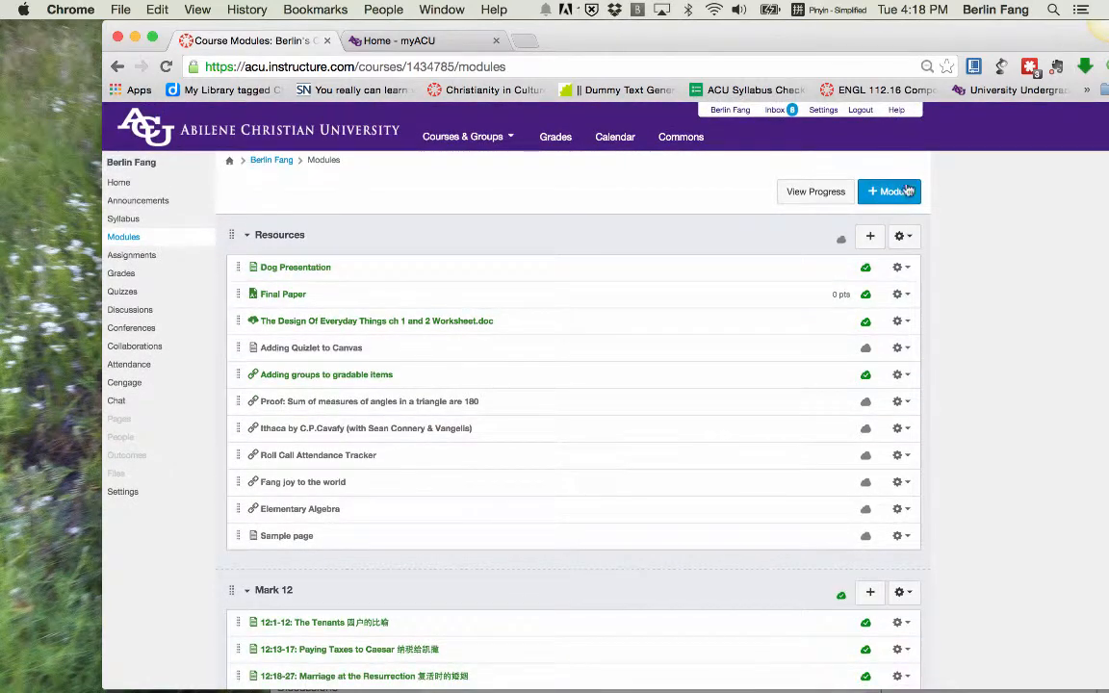
scroll(939, 376, "down", 15)
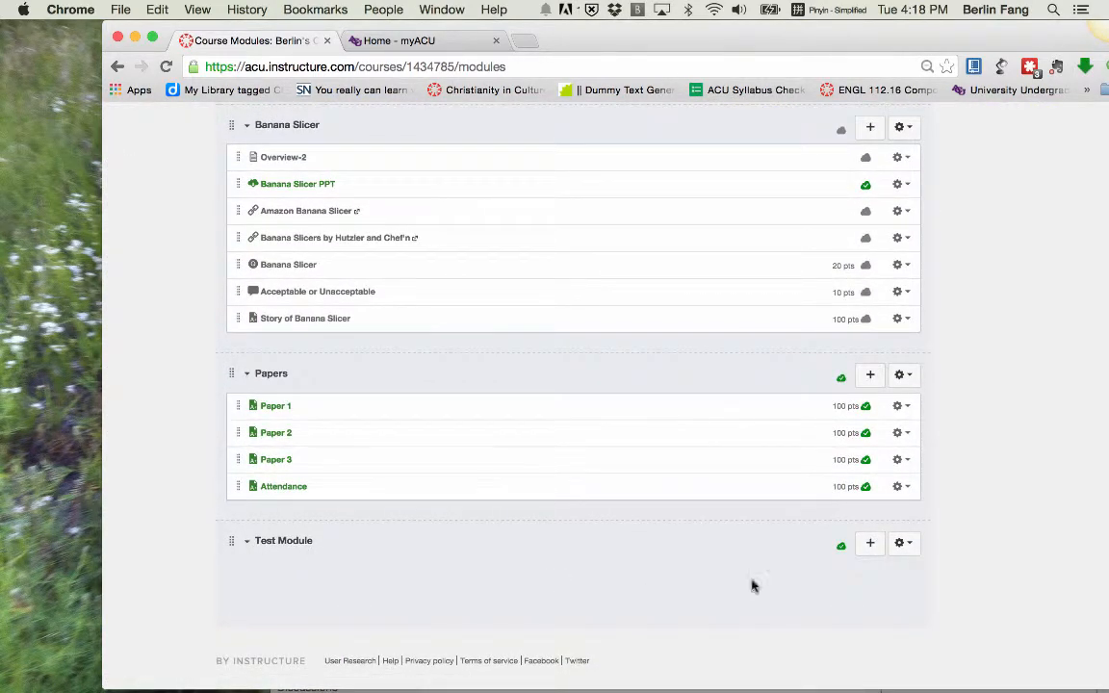
left_click(873, 545)
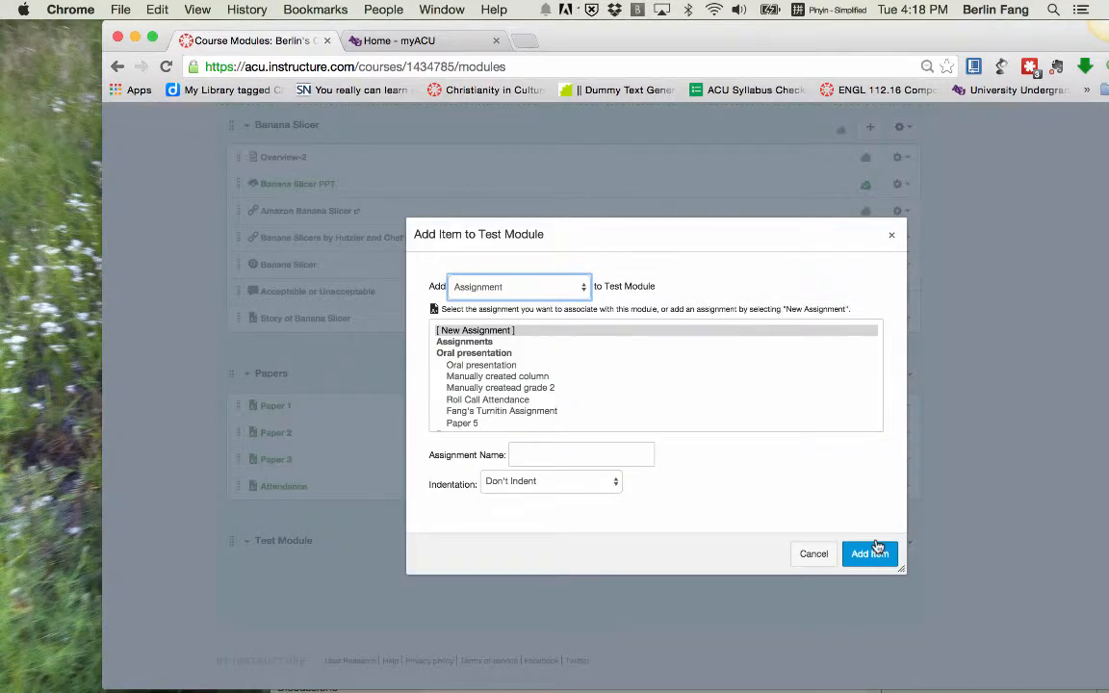
left_click(483, 332)
left_click(542, 457)
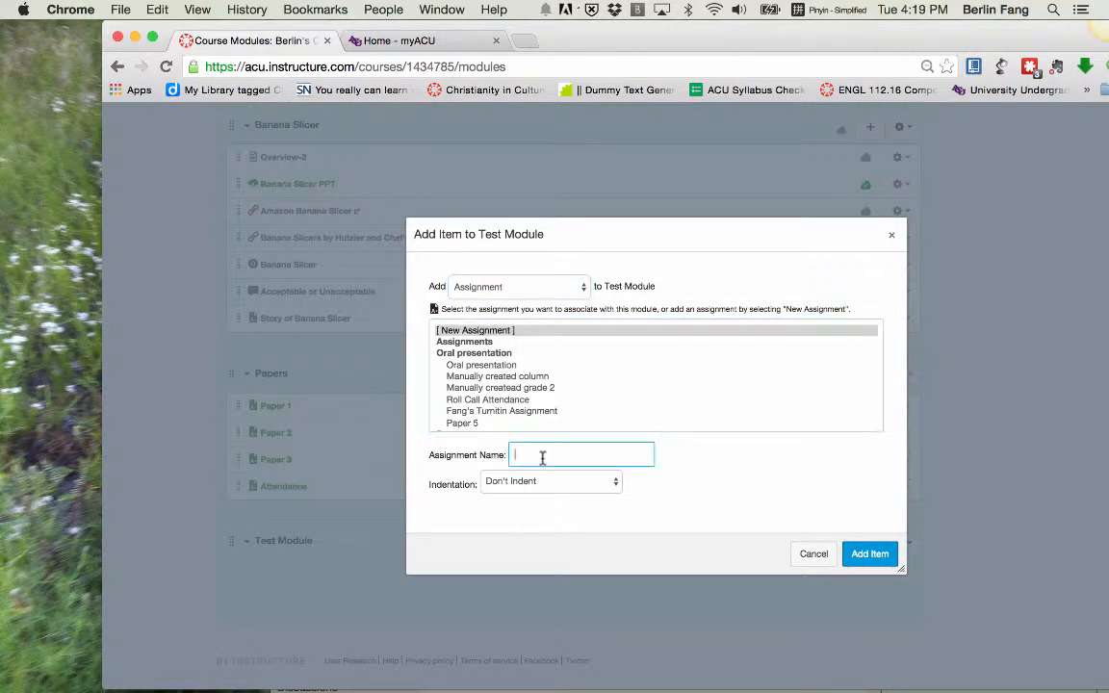
type("Peer")
key("BackSpace")
key("BackSpace")
key("BackSpace")
key("BackSpace")
left_click(869, 556)
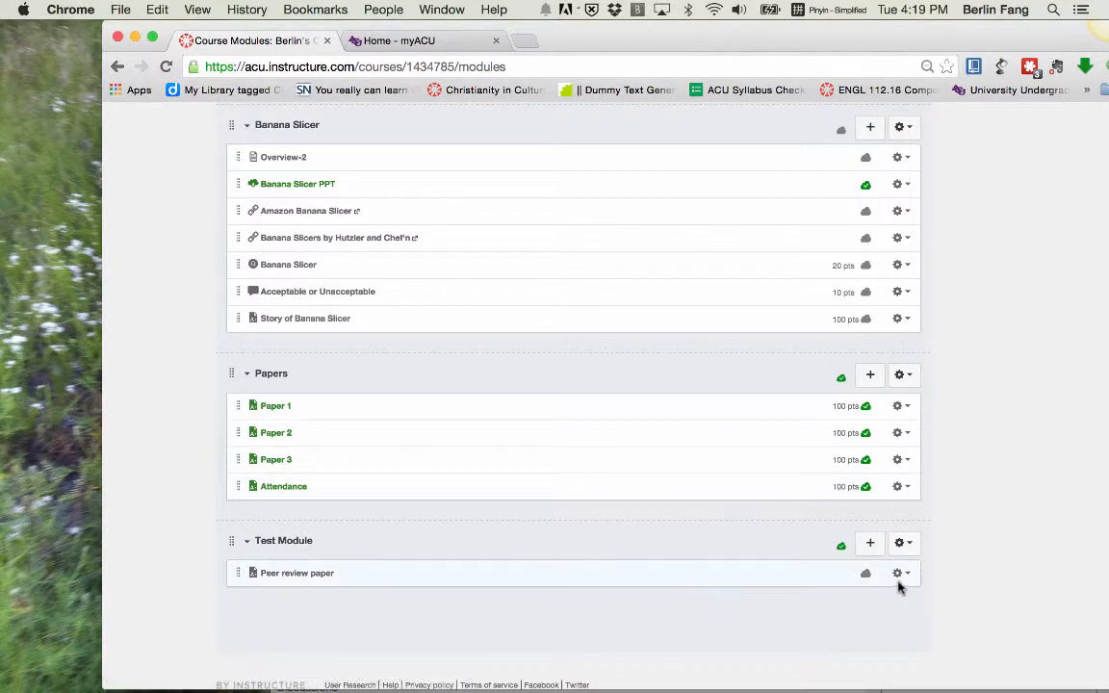
Step: Open the Peer review paper assignment for editing and enter instructions to submit, review a classmate's assignment using the rubric, revise based on feedback and resubmit
left_click(285, 580)
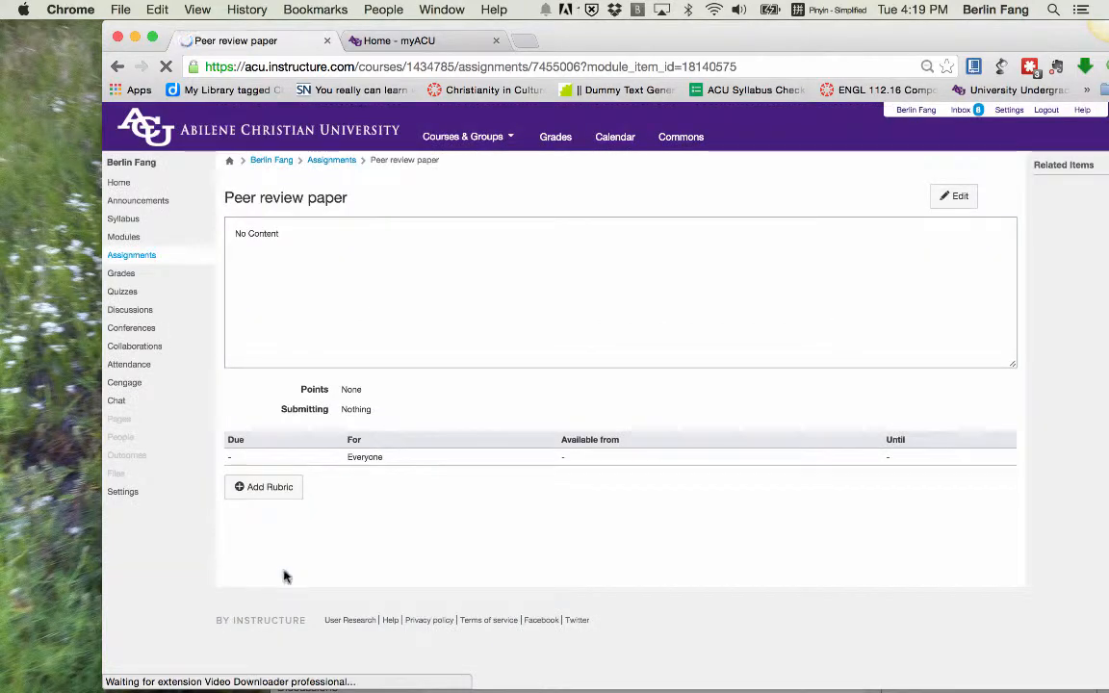
left_click(963, 204)
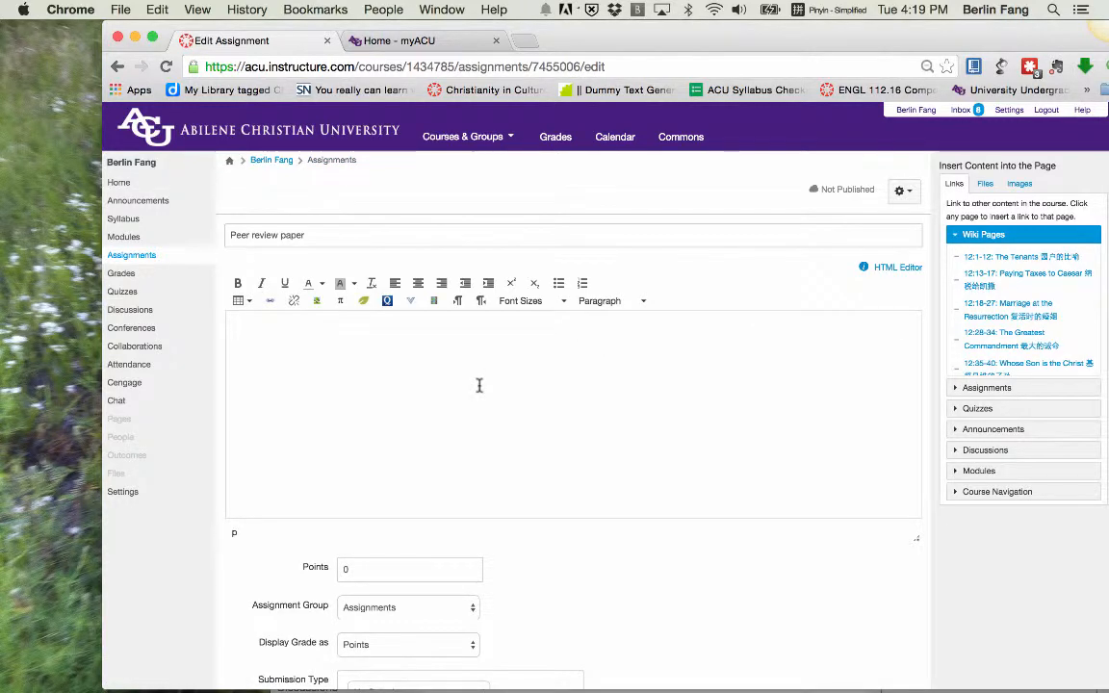
type("Please submit your assignment, review one of your classmates' assignment you have been assigned to using the rubric. Then revise your submission based on the feedback you get and resubmit it.")
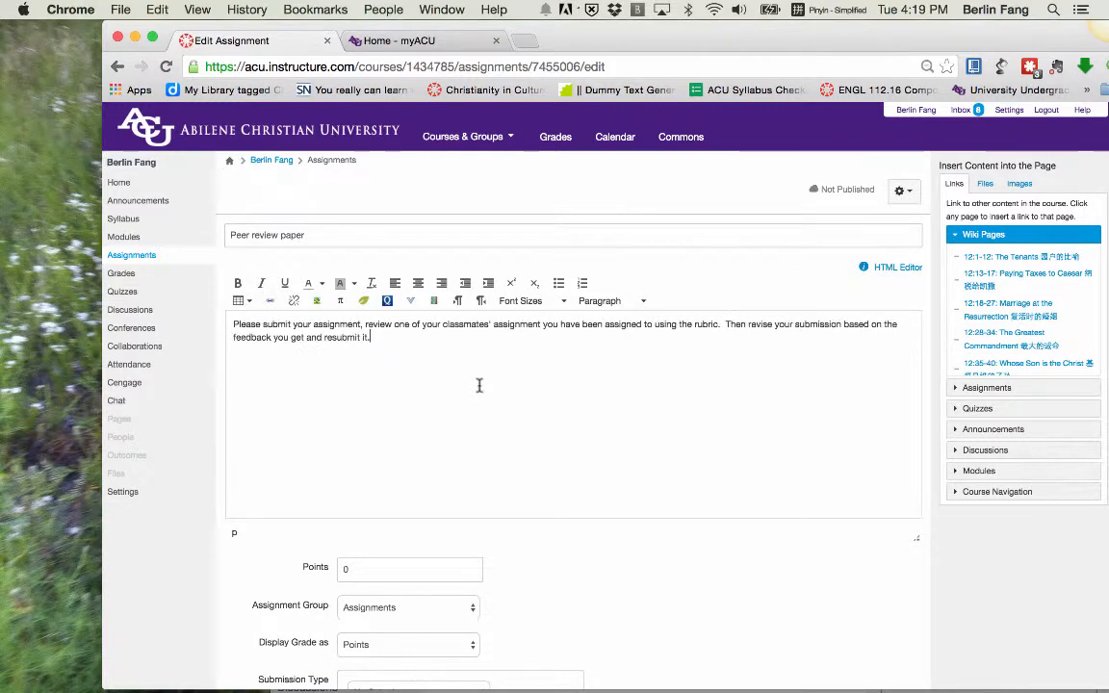
Step: Set the assignment to 100 points and make its submission type Online with File Uploads allowed
scroll(464, 390, "down", 3)
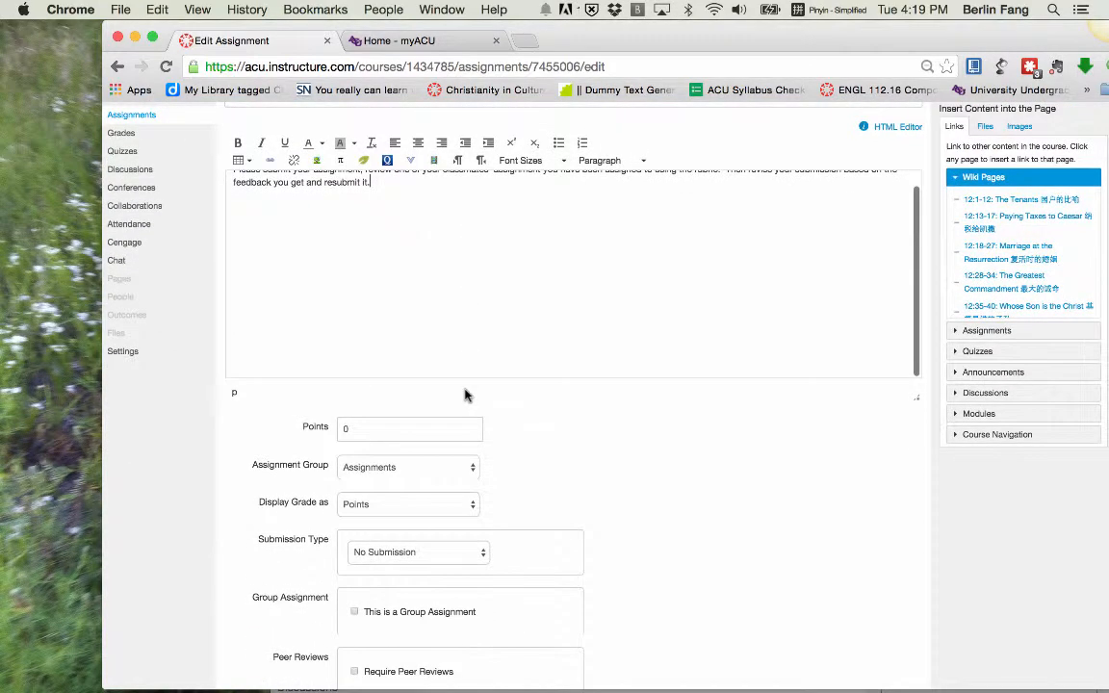
left_click(344, 428)
type("100")
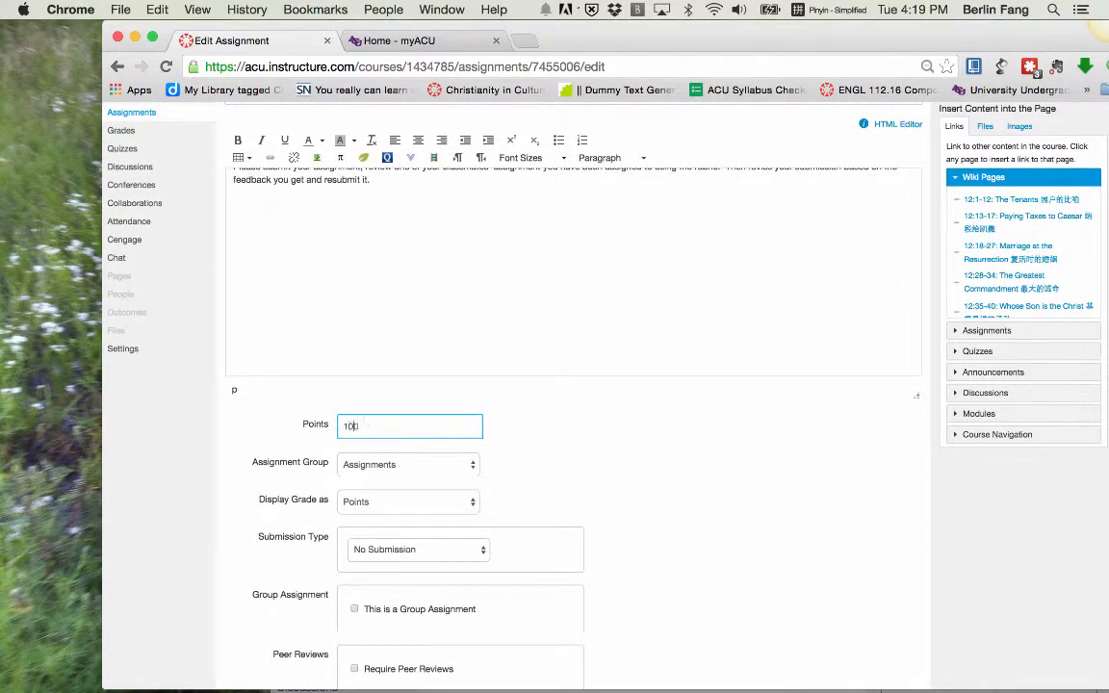
scroll(389, 482, "down", 2)
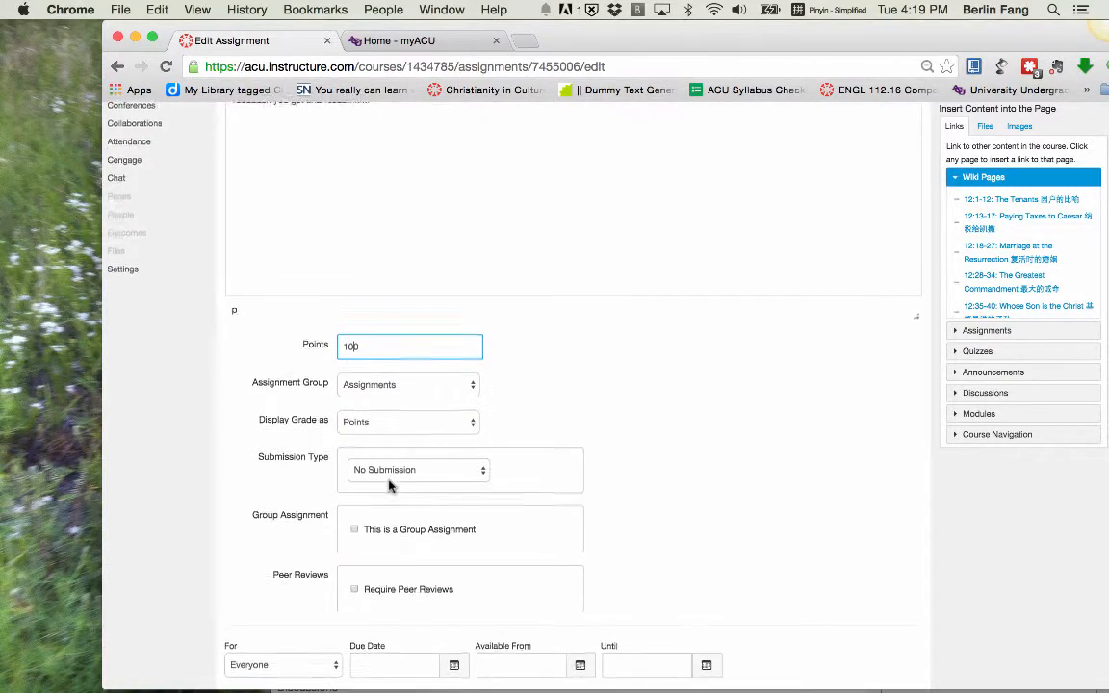
left_click(461, 459)
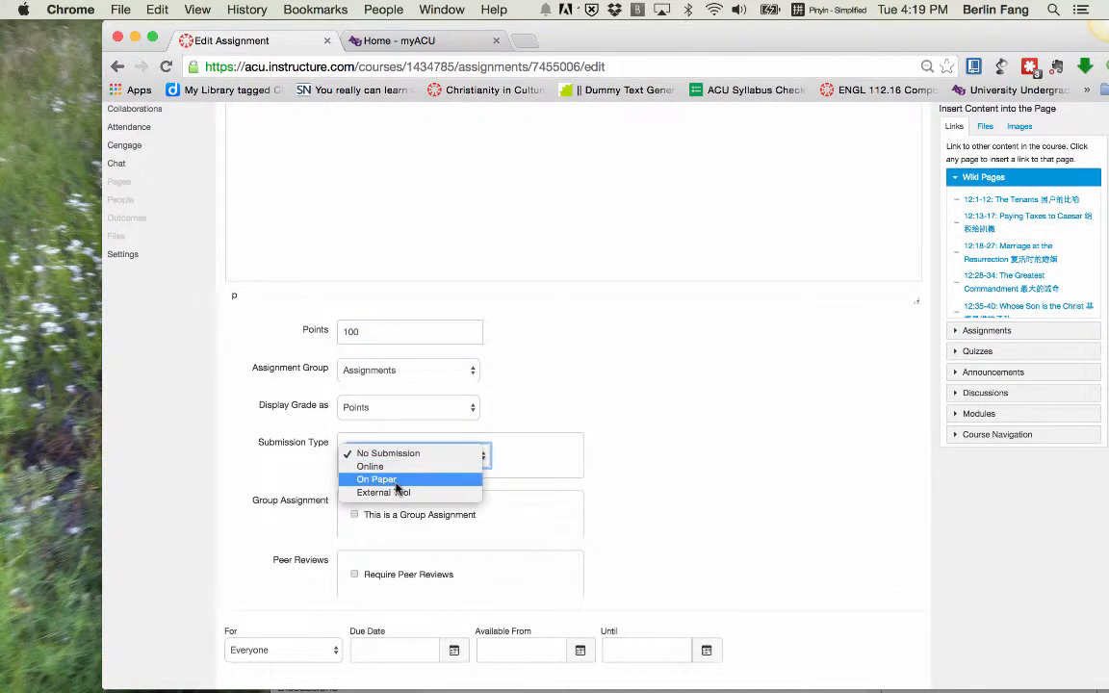
left_click(368, 466)
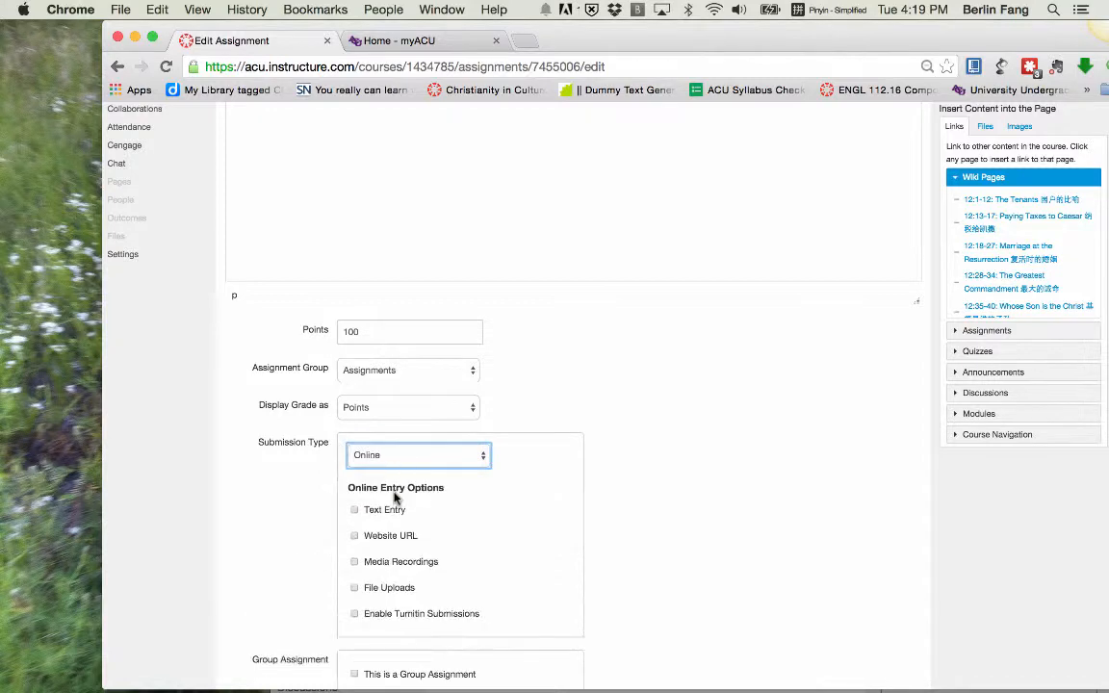
left_click(354, 588)
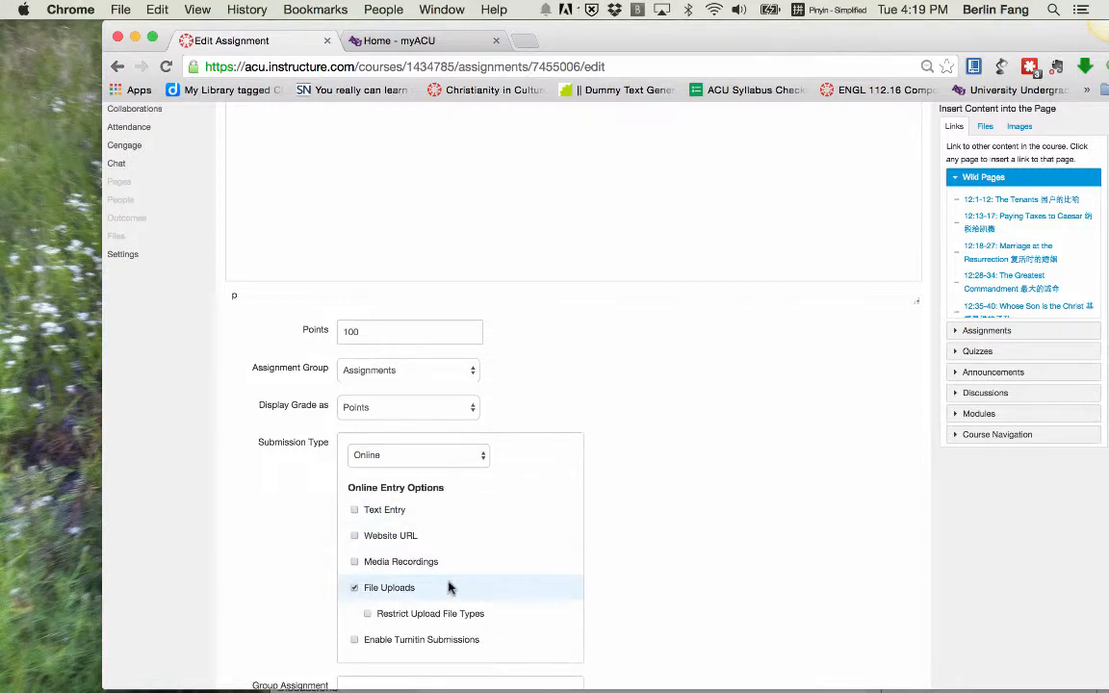
Step: Require peer reviews for the assignment, assigned automatically with 1 review per user
scroll(451, 586, "down", 3)
scroll(449, 588, "down", 4)
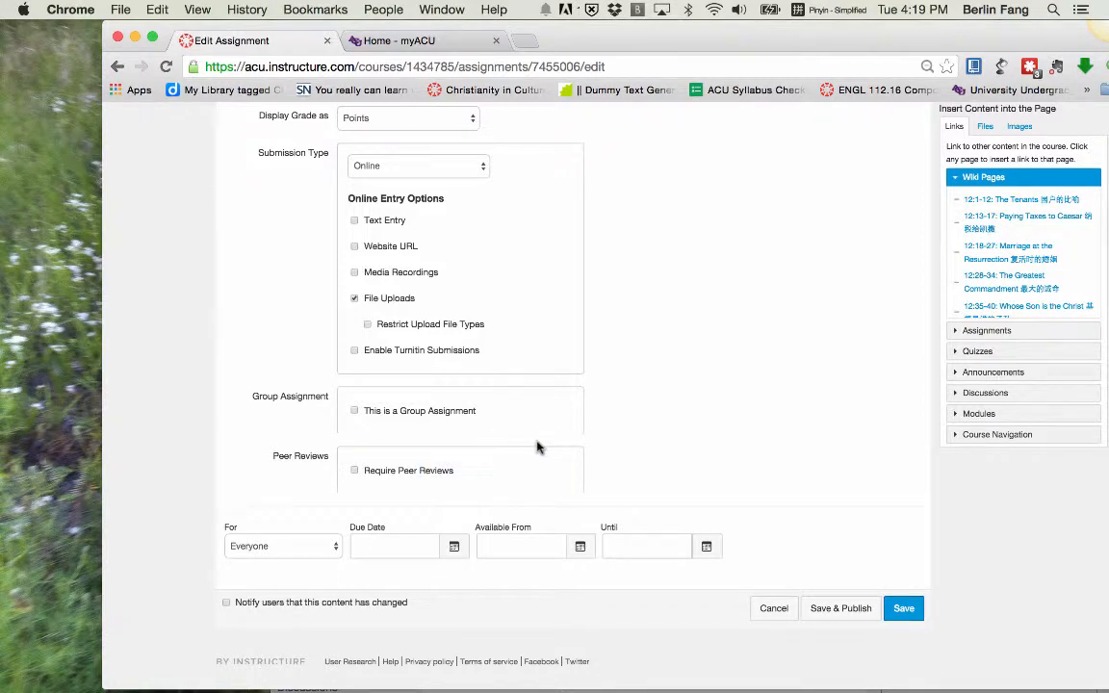
left_click(354, 471)
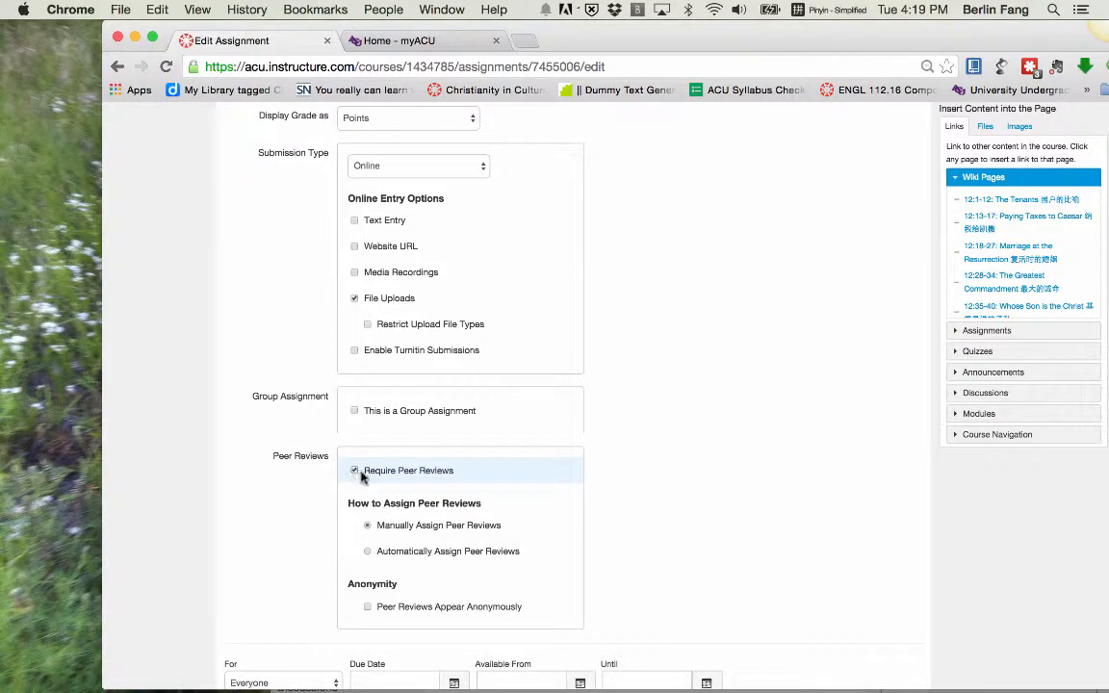
scroll(382, 433, "down", 3)
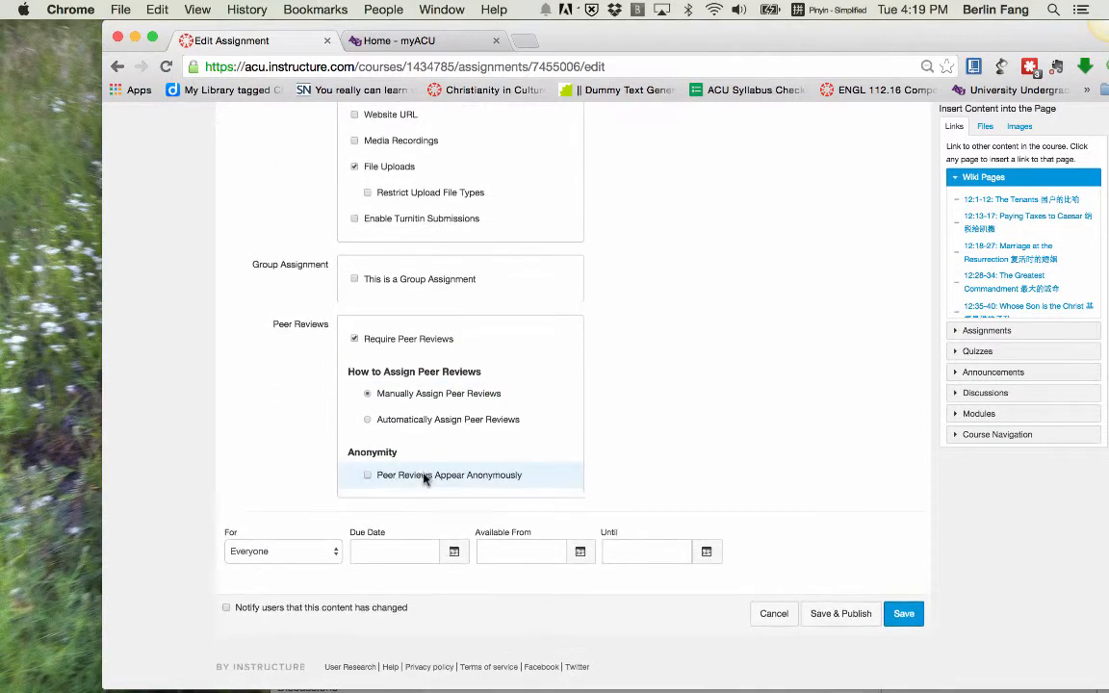
left_click(368, 421)
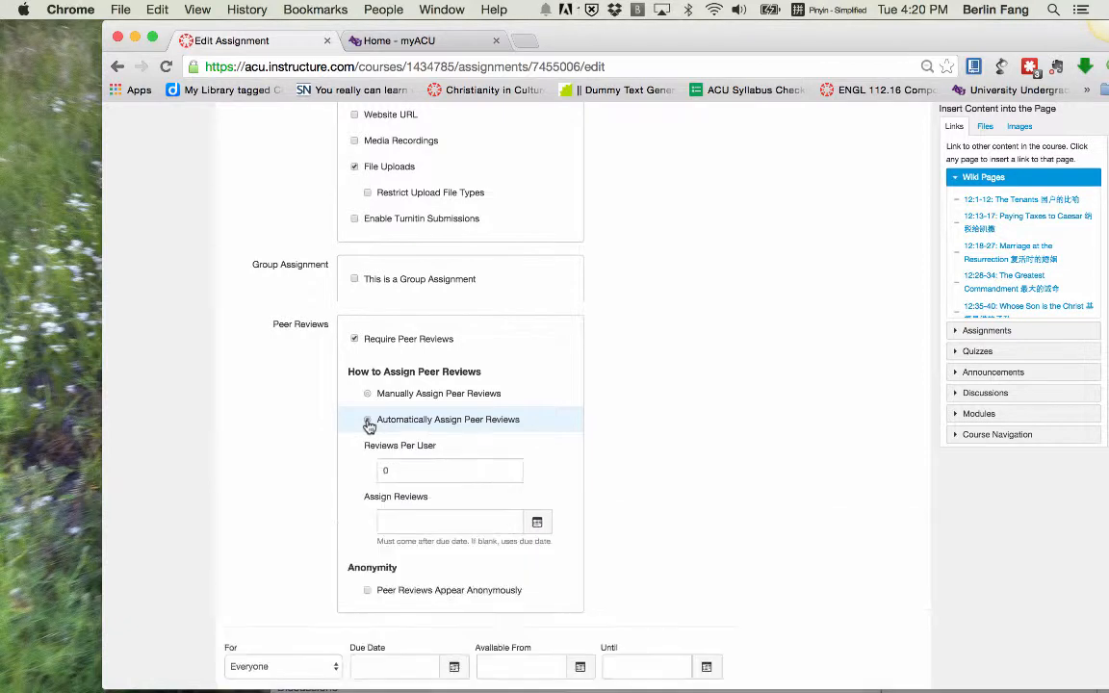
left_click(411, 470)
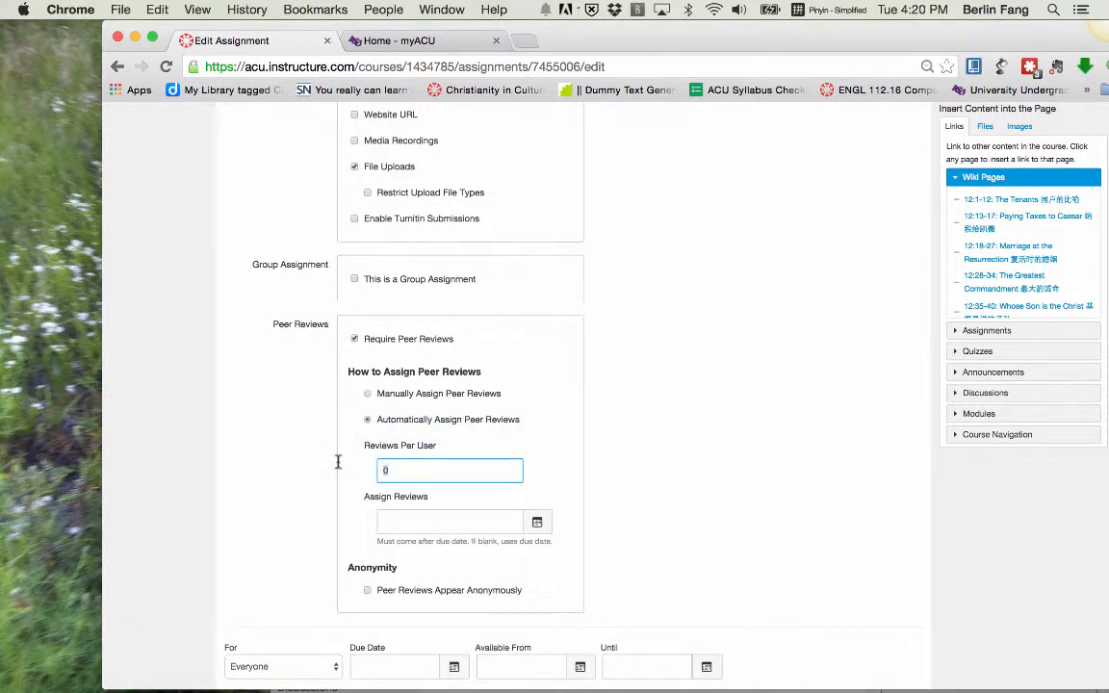
type("1")
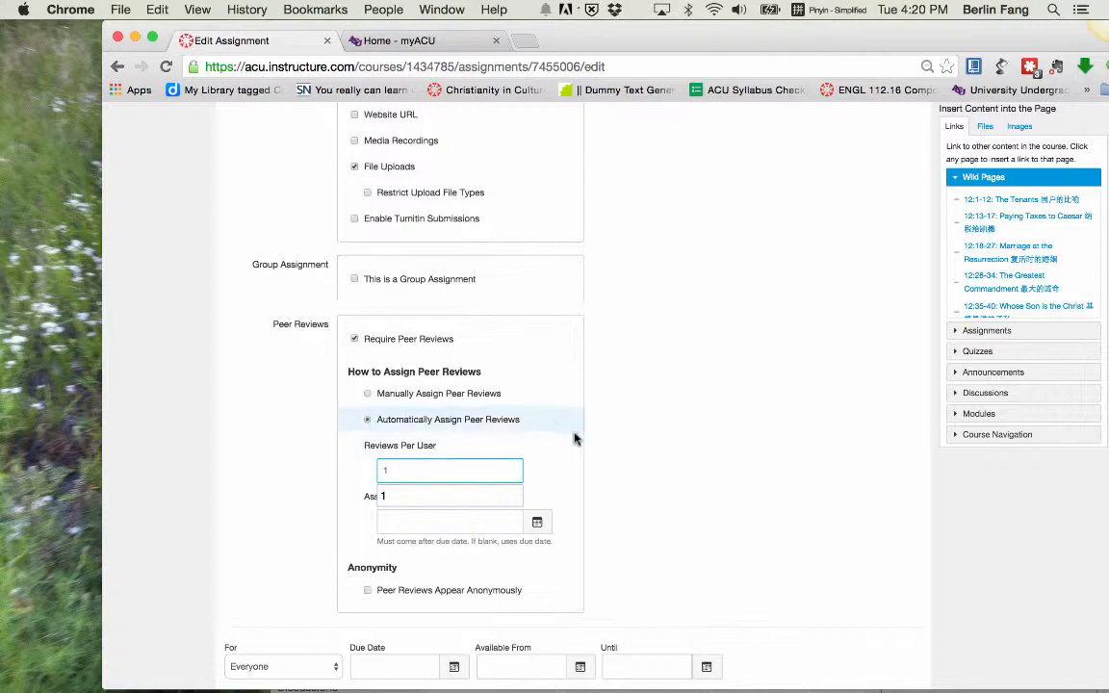
left_click(651, 445)
Step: Review the assignment settings from the description down to the peer review options, and save and publish the assignment
scroll(651, 444, "down", 2)
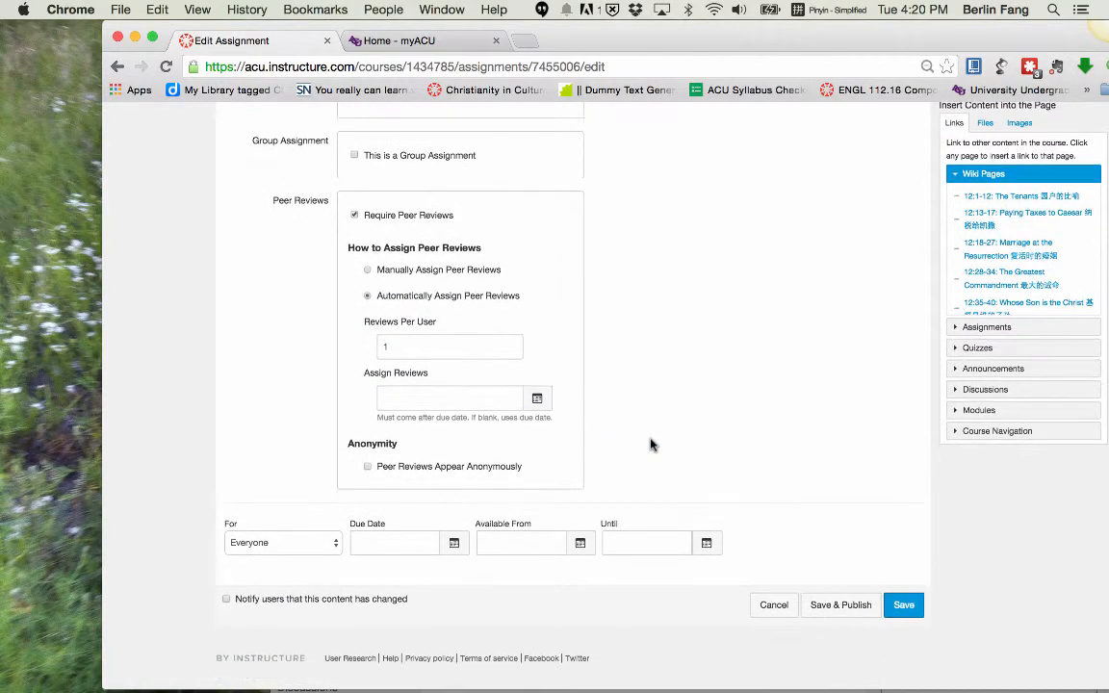
scroll(651, 446, "down", 1)
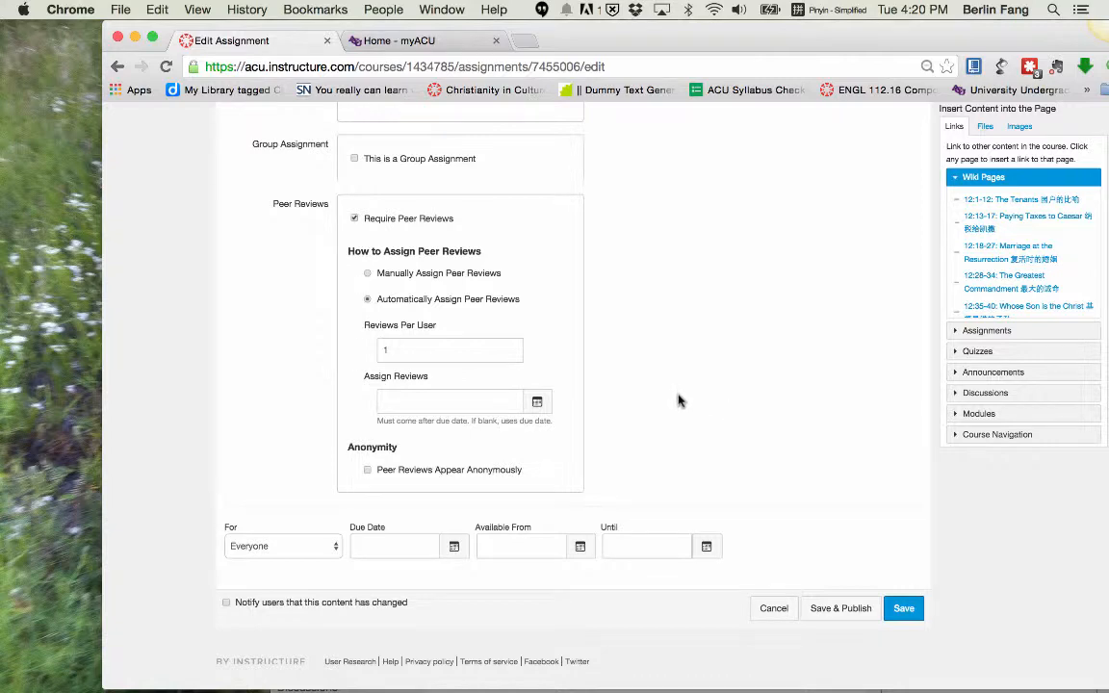
scroll(678, 401, "up", 15)
scroll(679, 401, "down", 5)
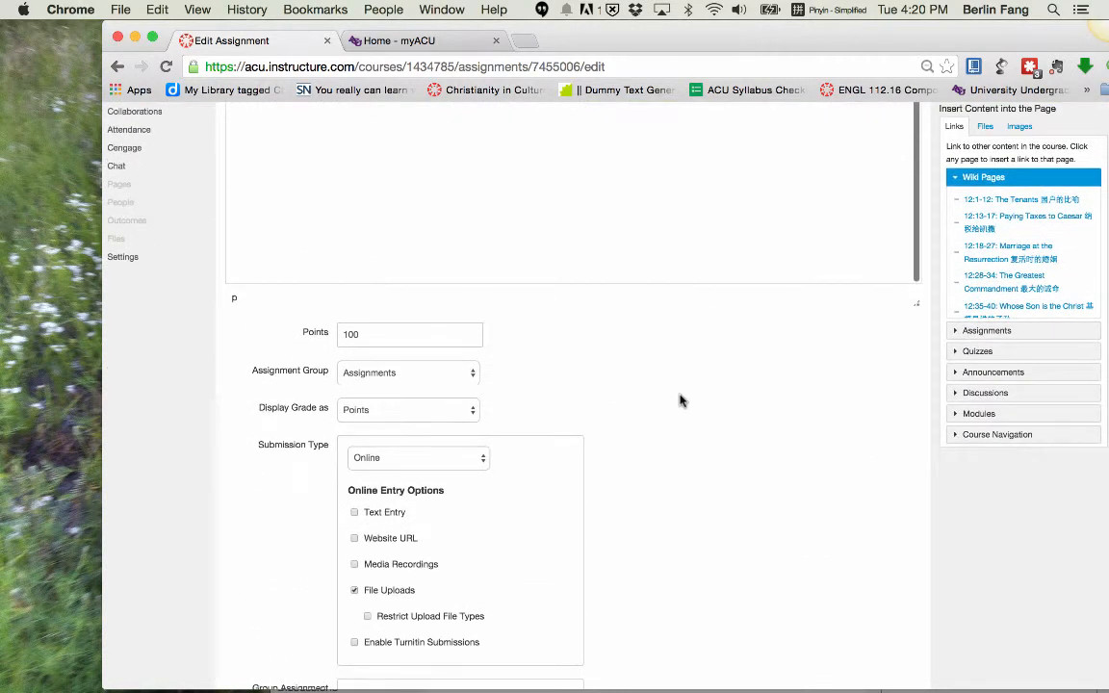
scroll(678, 400, "up", 4)
scroll(528, 292, "down", 10)
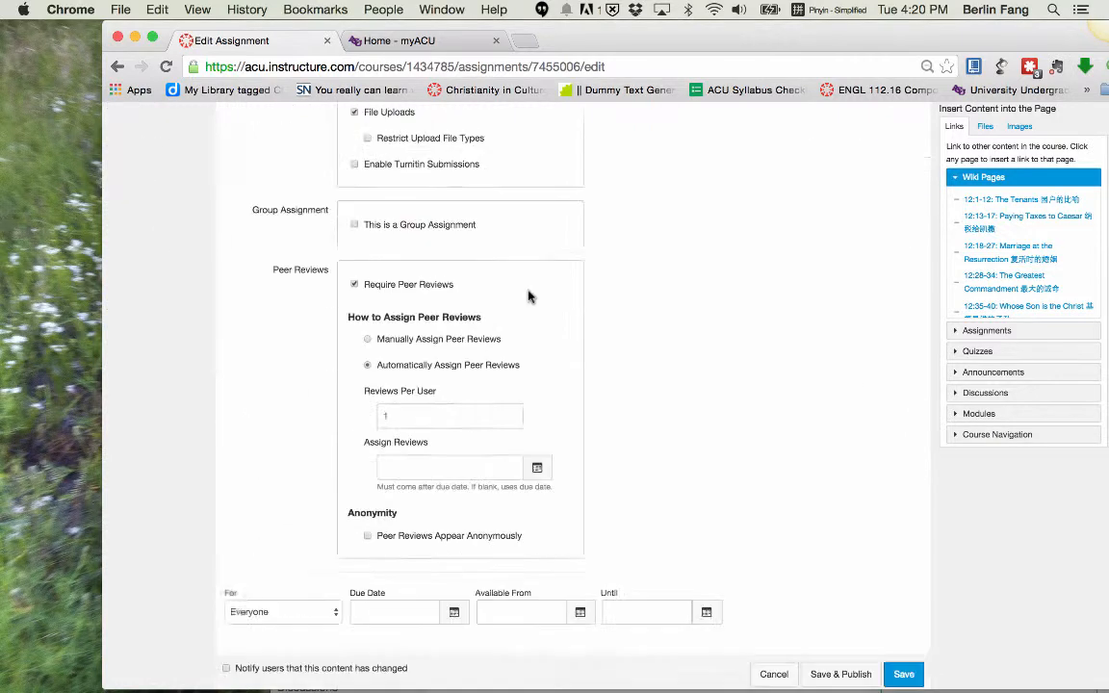
scroll(528, 294, "down", 2)
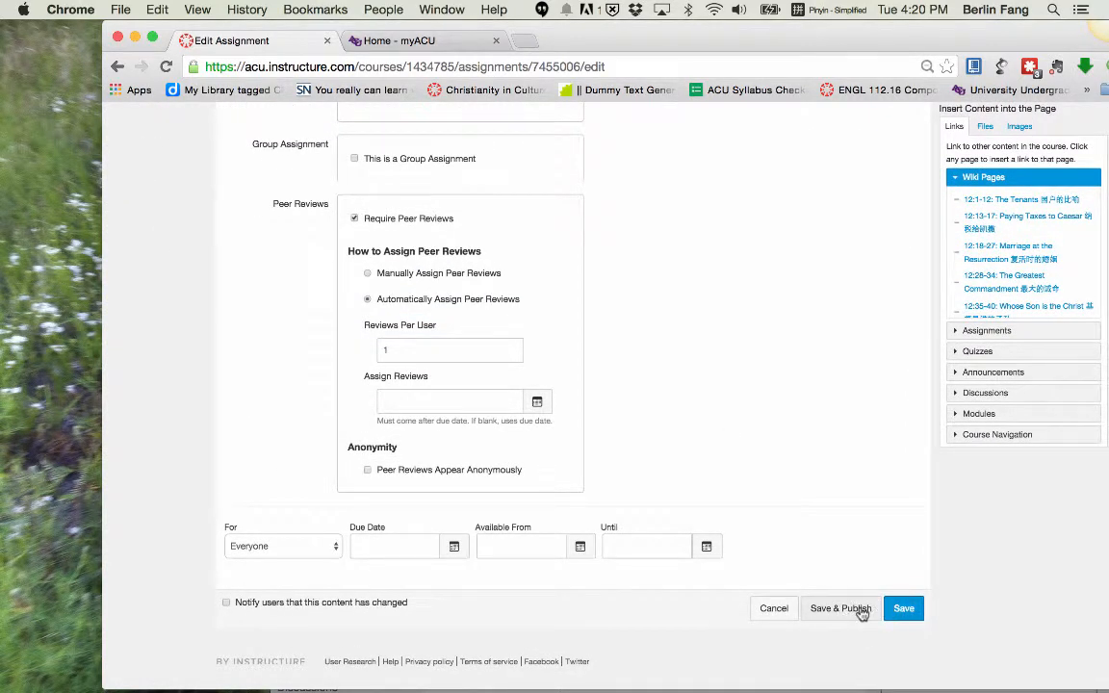
left_click(862, 610)
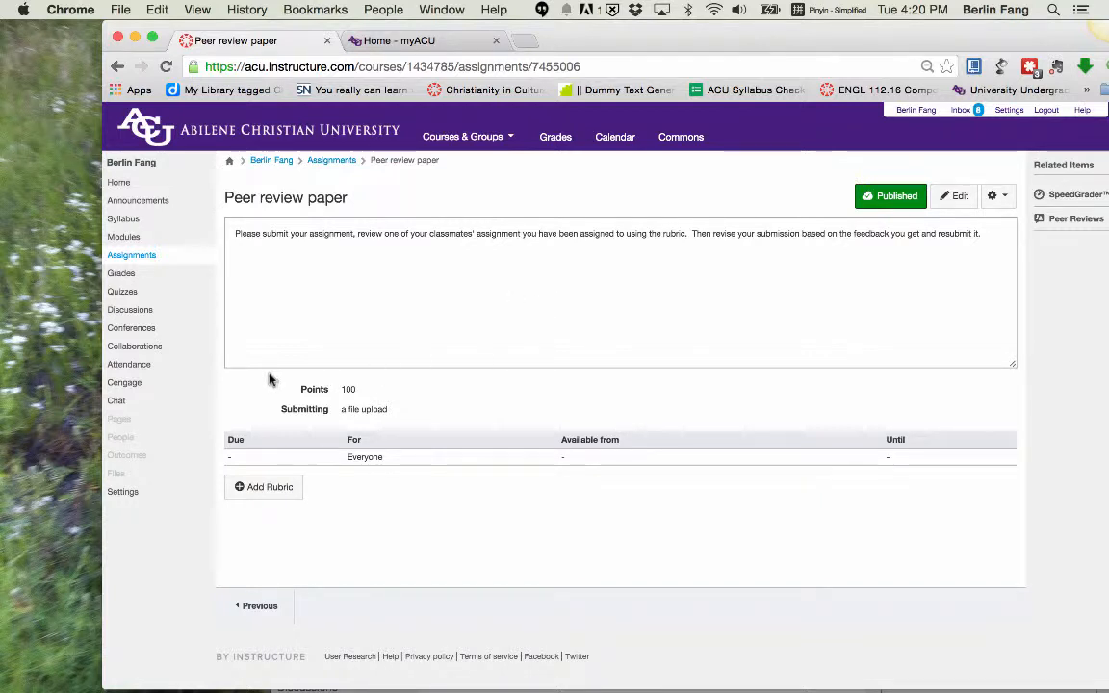
Step: Attach the existing 100-point Writing Rubric with Grammar, Spelling, Citation and Style criteria to the assignment
left_click(270, 488)
scroll(490, 415, "down", 1)
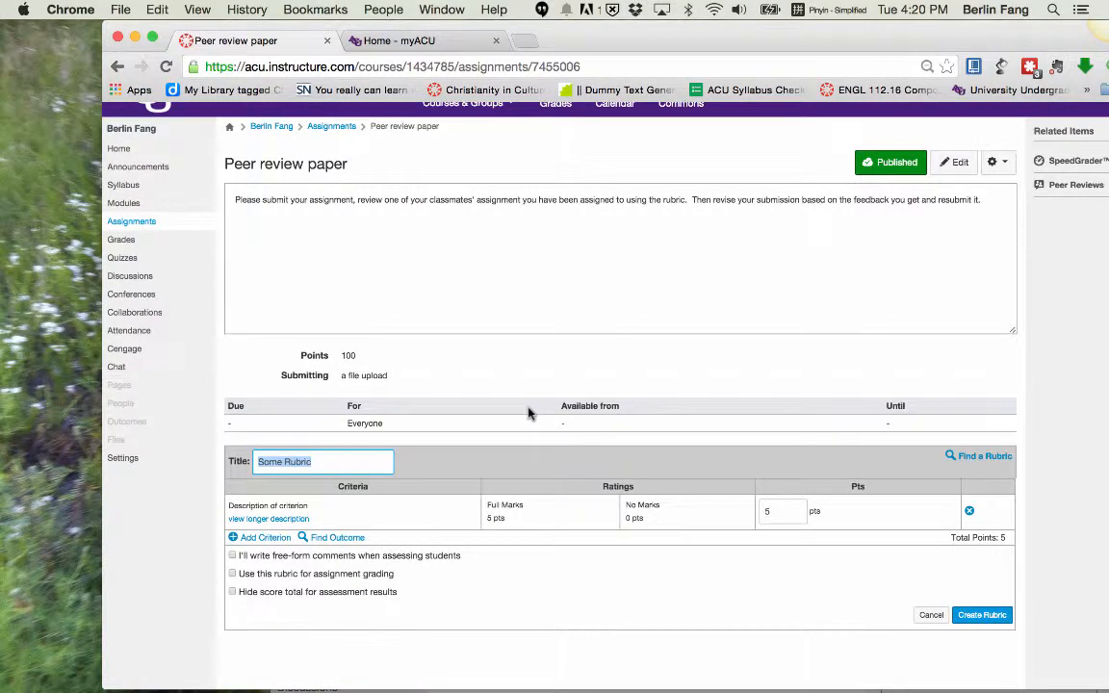
left_click(984, 457)
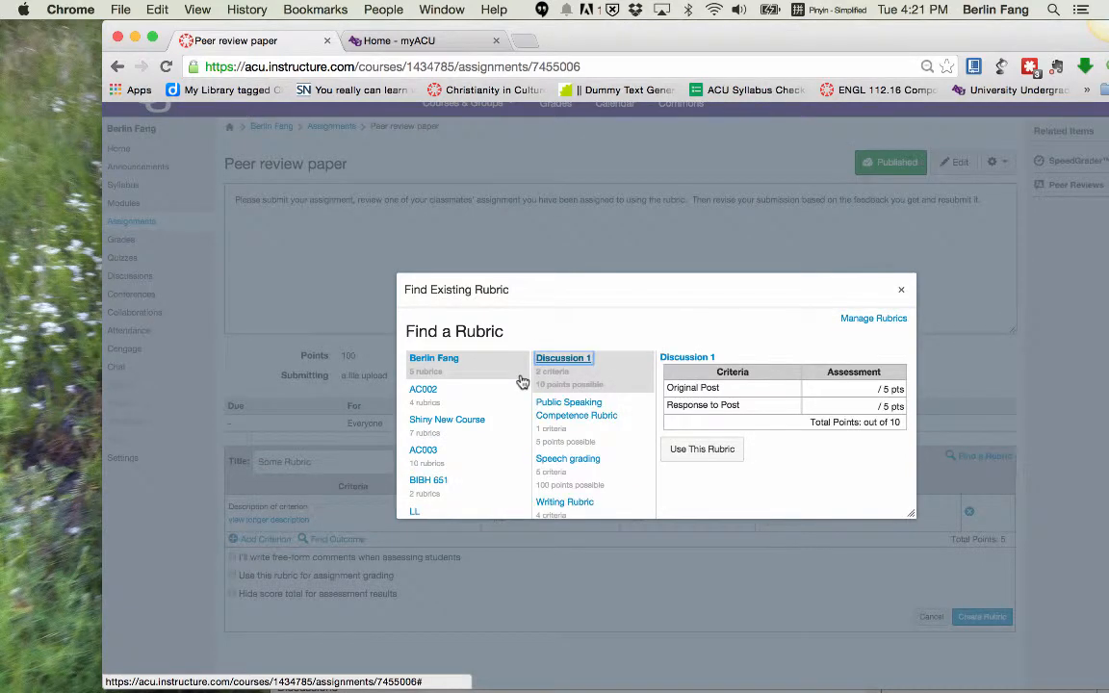
scroll(481, 356, "down", 3)
left_click(570, 378)
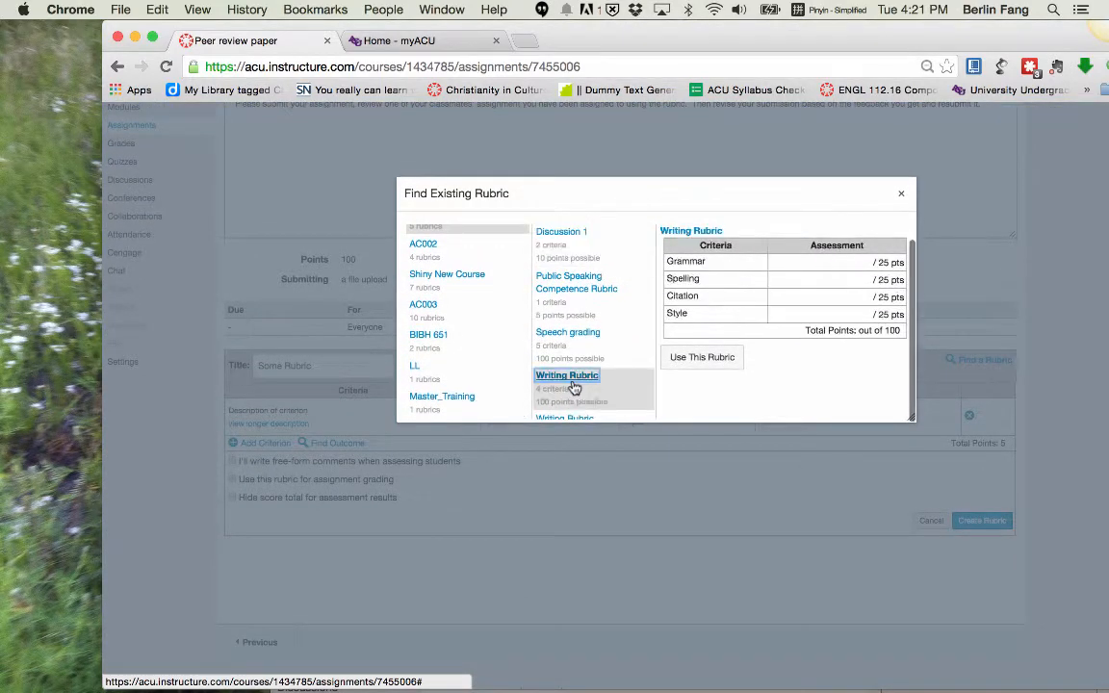
left_click(719, 356)
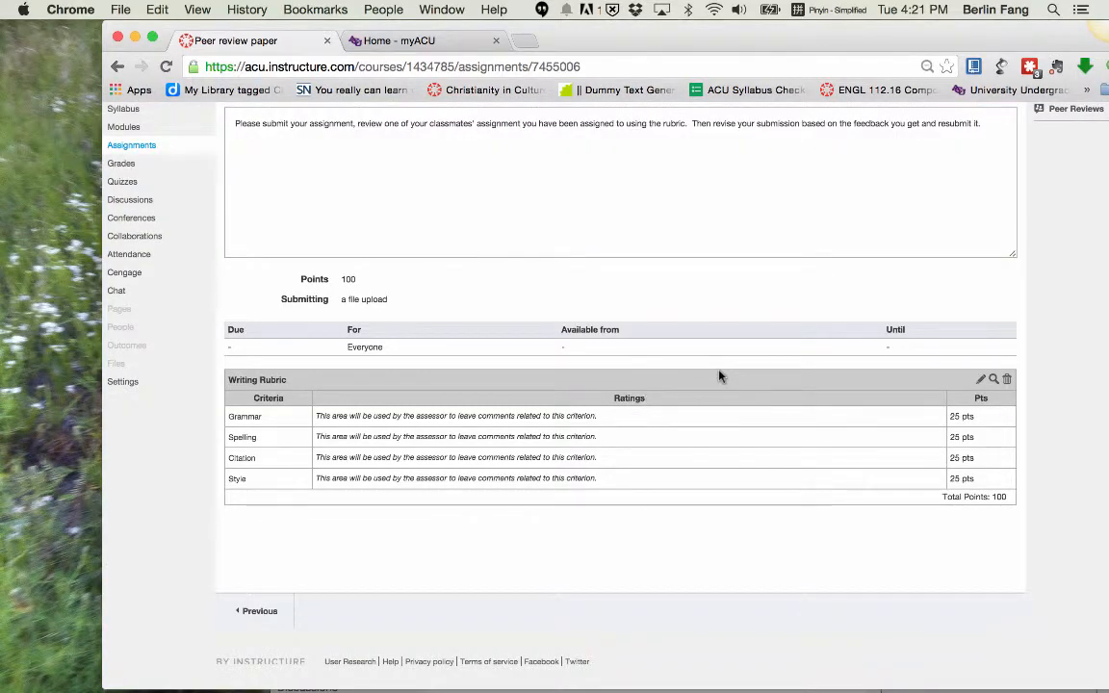
Step: Enter Student View from the course settings and open the course modules as the test student
scroll(719, 376, "up", 3)
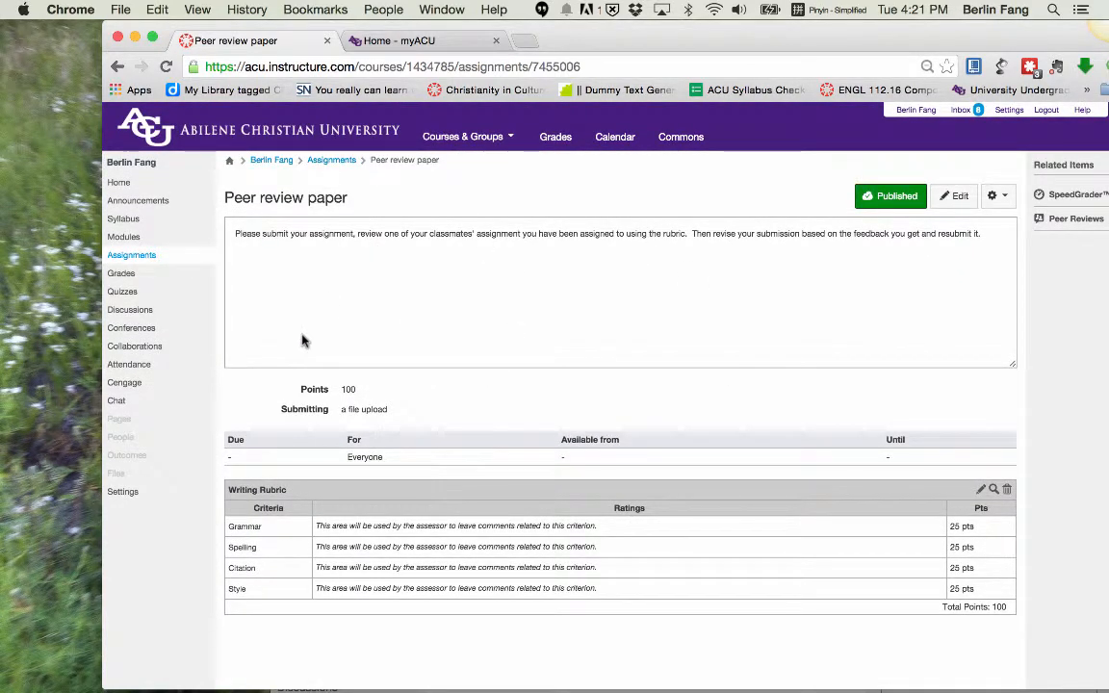
left_click(131, 496)
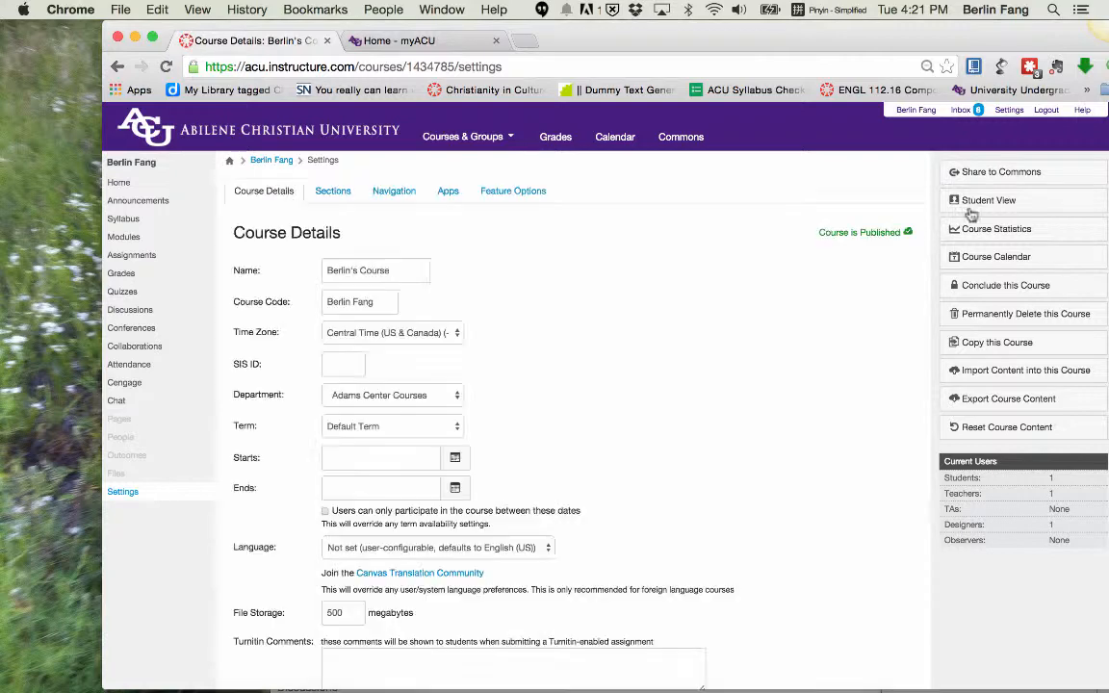
left_click(981, 207)
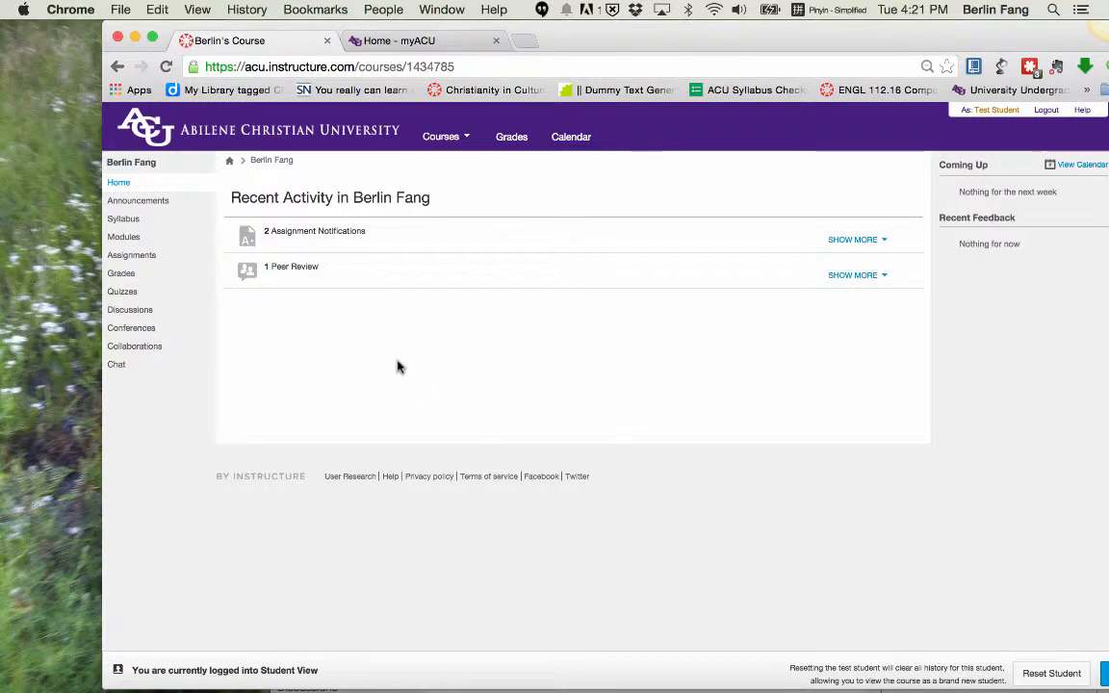
left_click(129, 242)
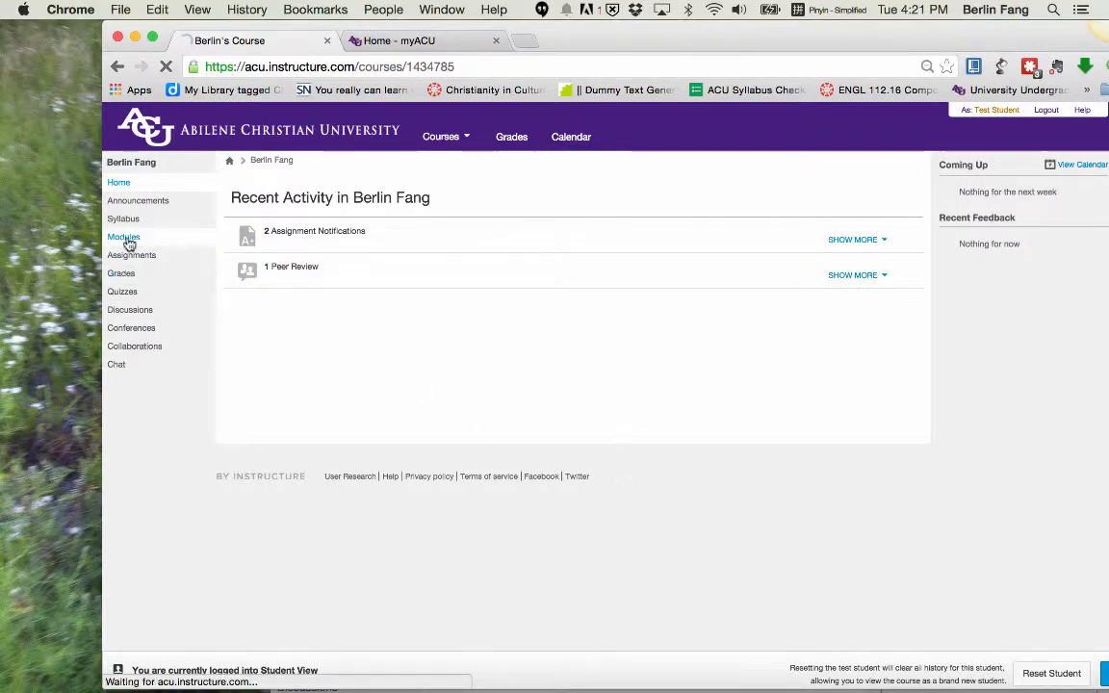
Step: Open the Peer review paper in the Test Module and submit the 1.04.42 AM screenshot from the Desktop as the test student
scroll(521, 608, "down", 15)
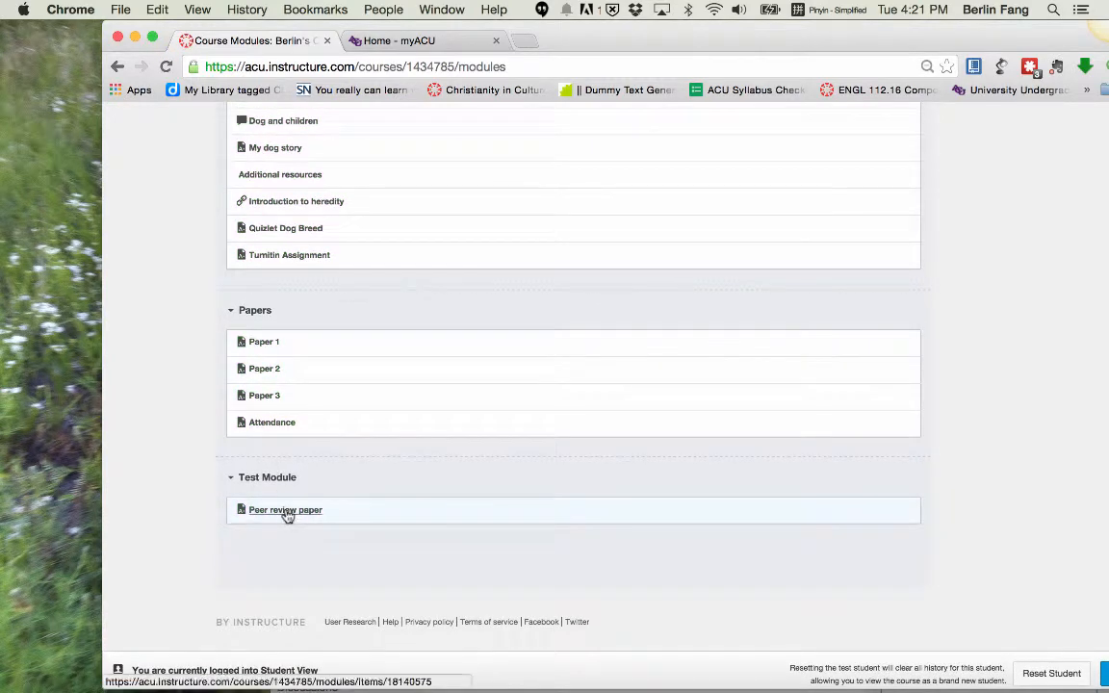
left_click(286, 512)
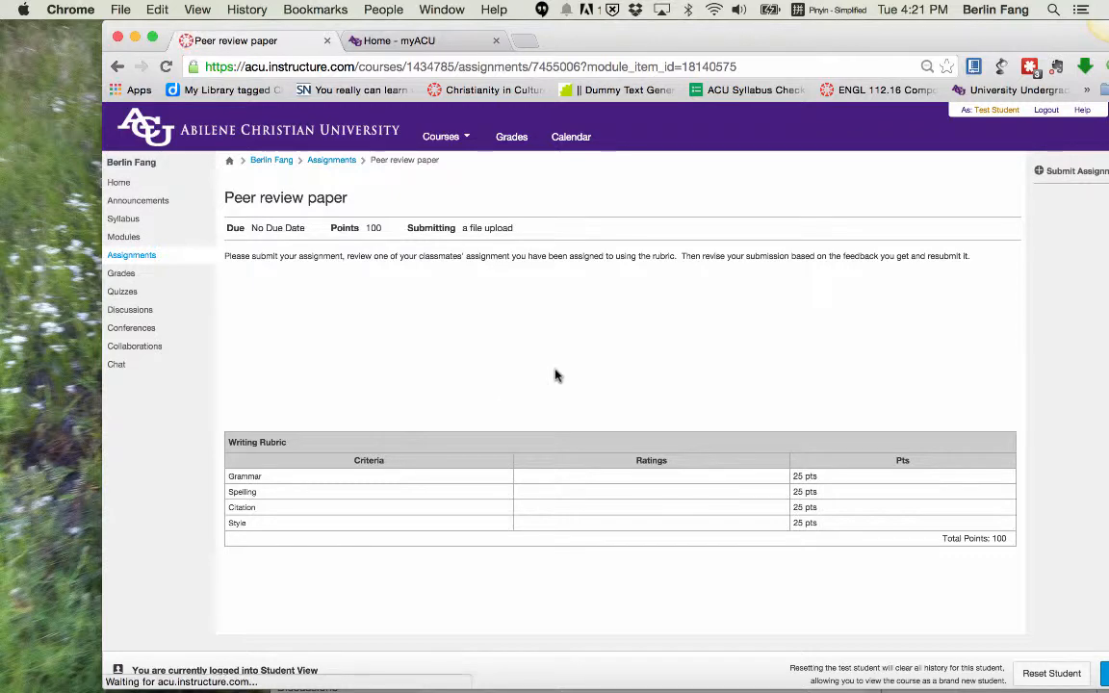
left_click(1070, 170)
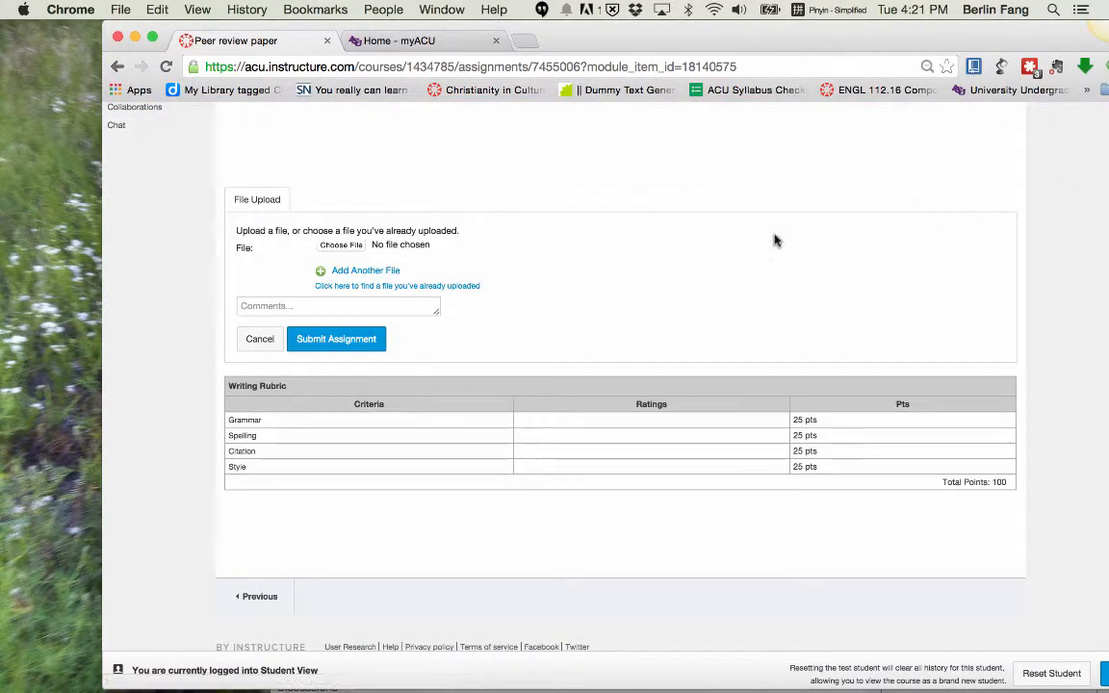
left_click(339, 248)
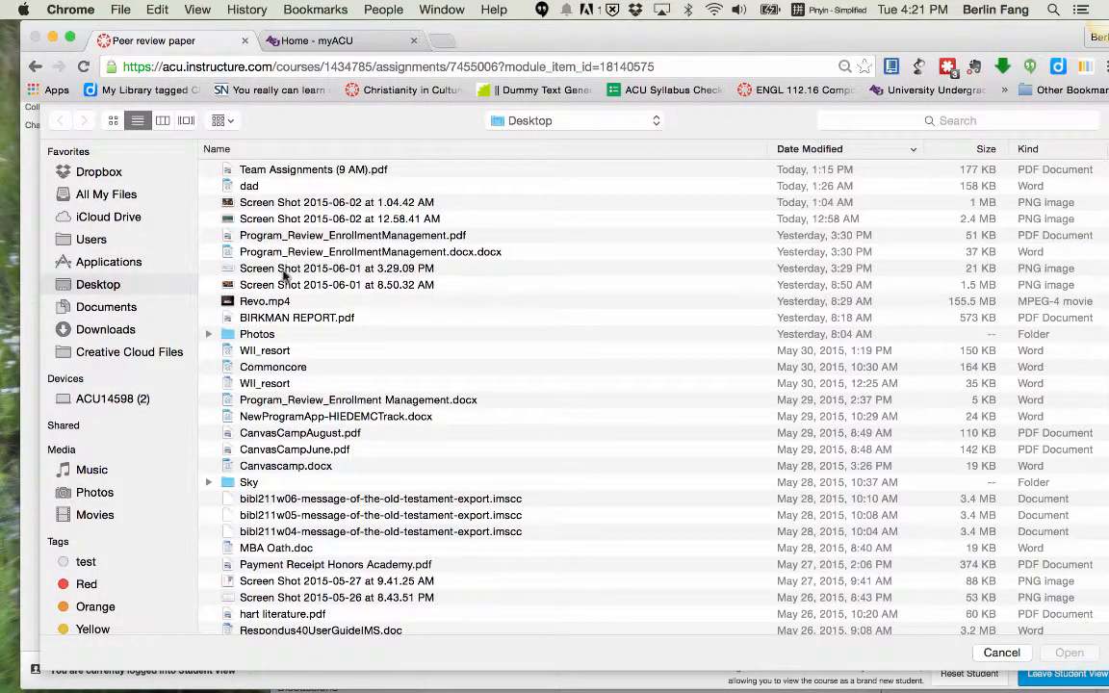
double_click(255, 204)
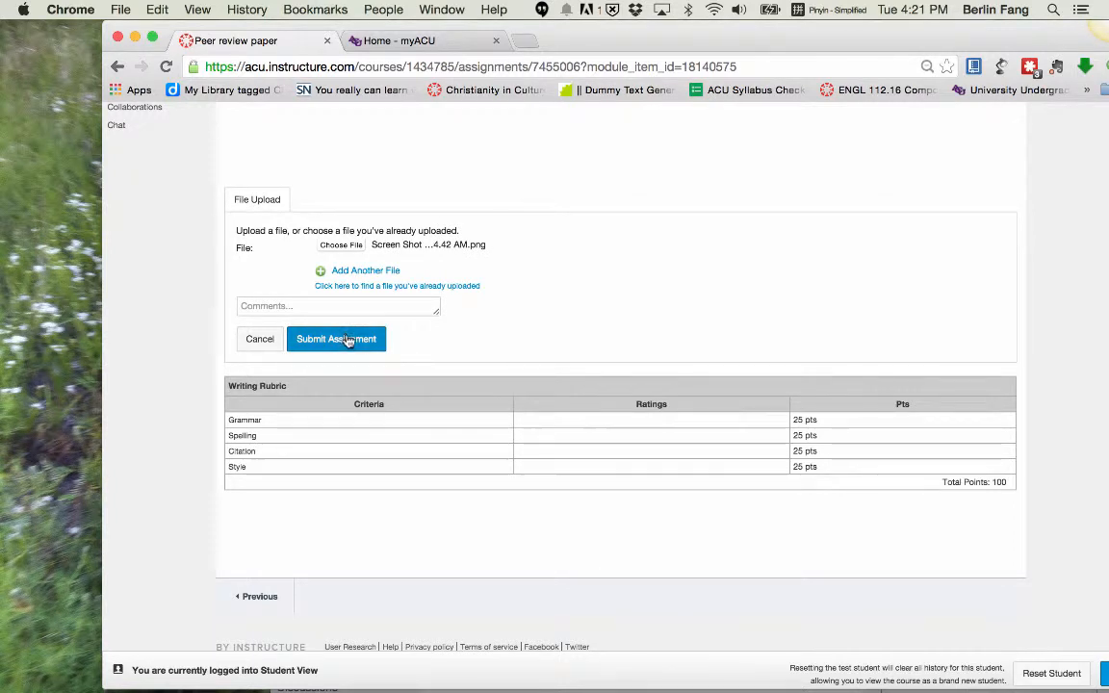
left_click(342, 338)
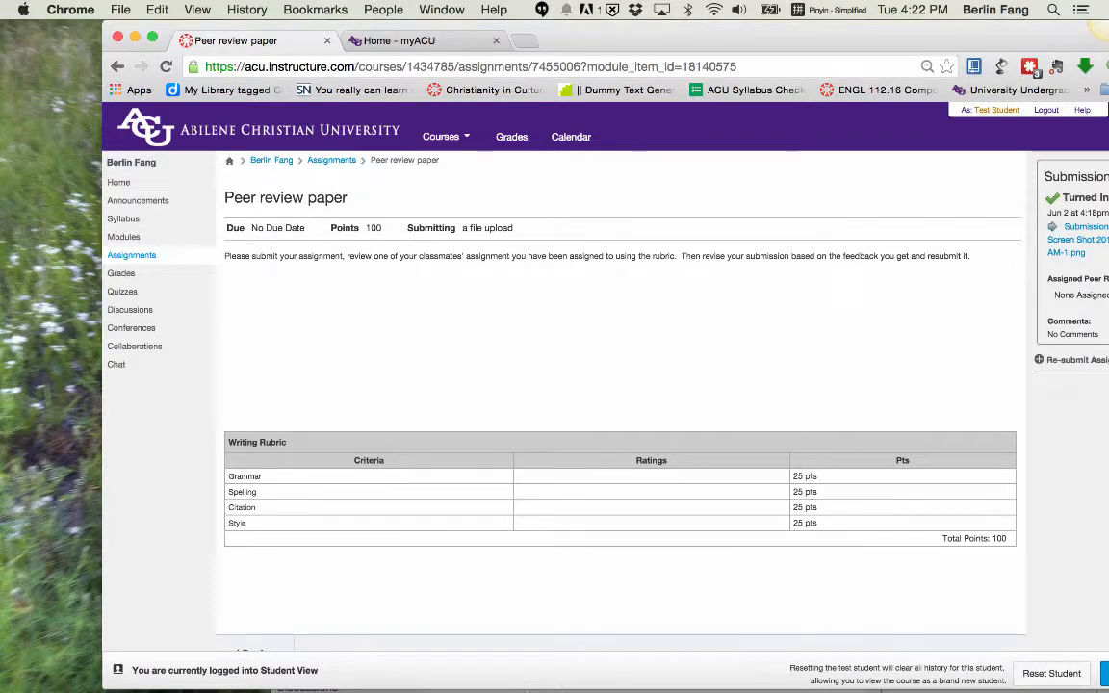
Step: Switch to Safari, where the guest student is logged in, and open the Peer review paper from the Test Module
mouse_move(526, 684)
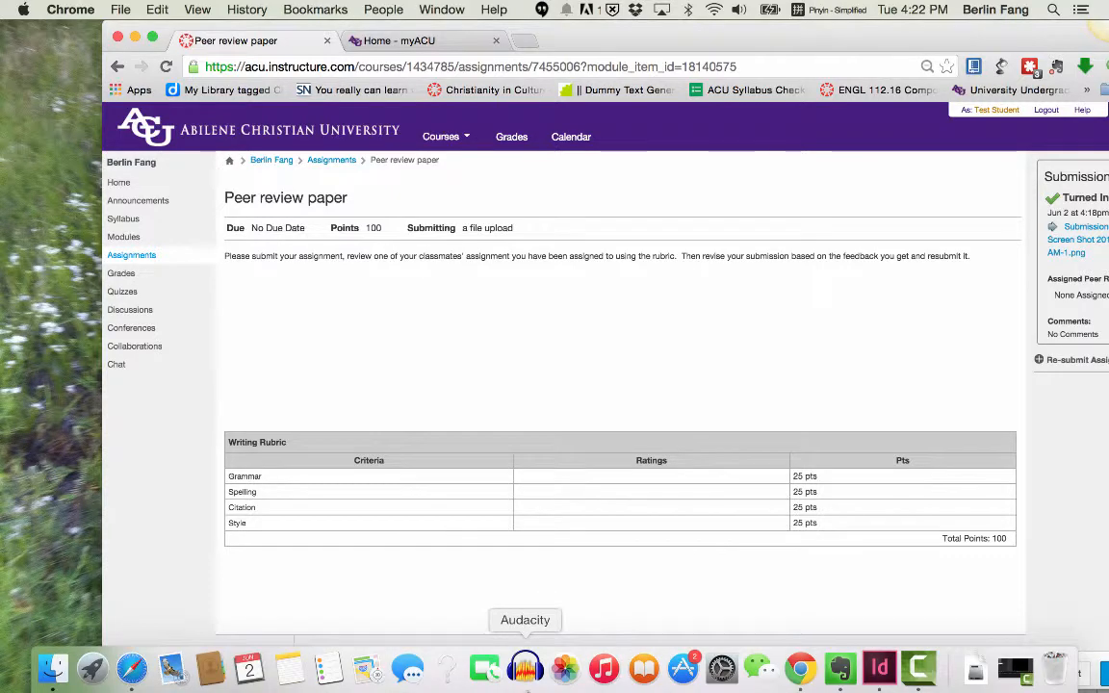
left_click(131, 671)
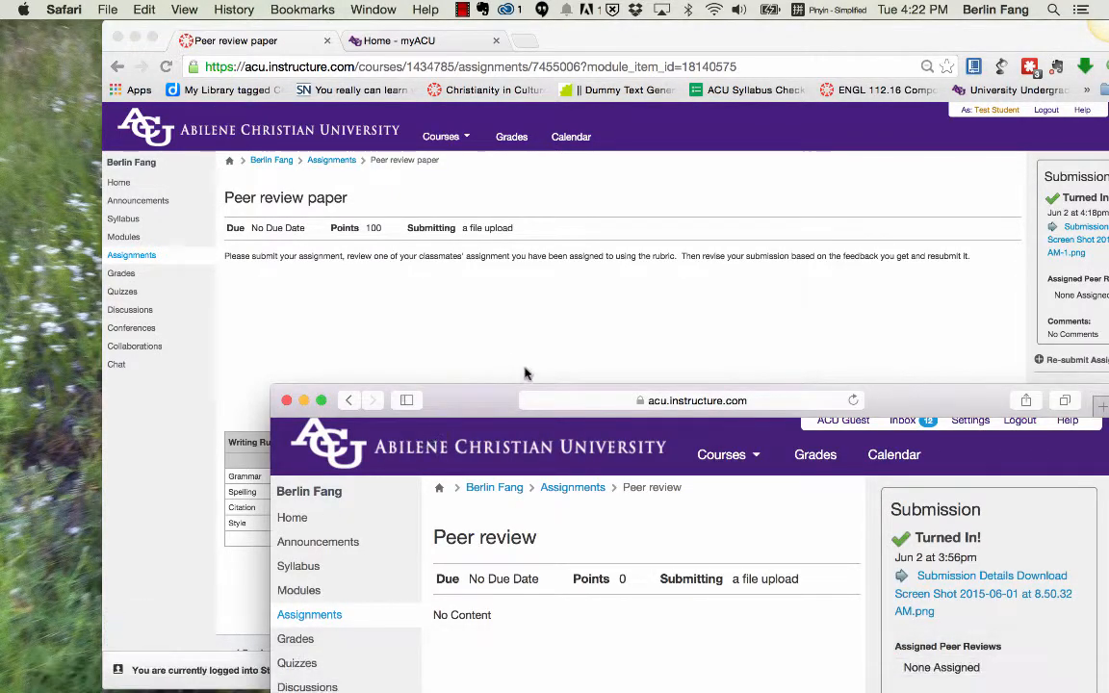
left_click_drag(441, 390, 414, 6)
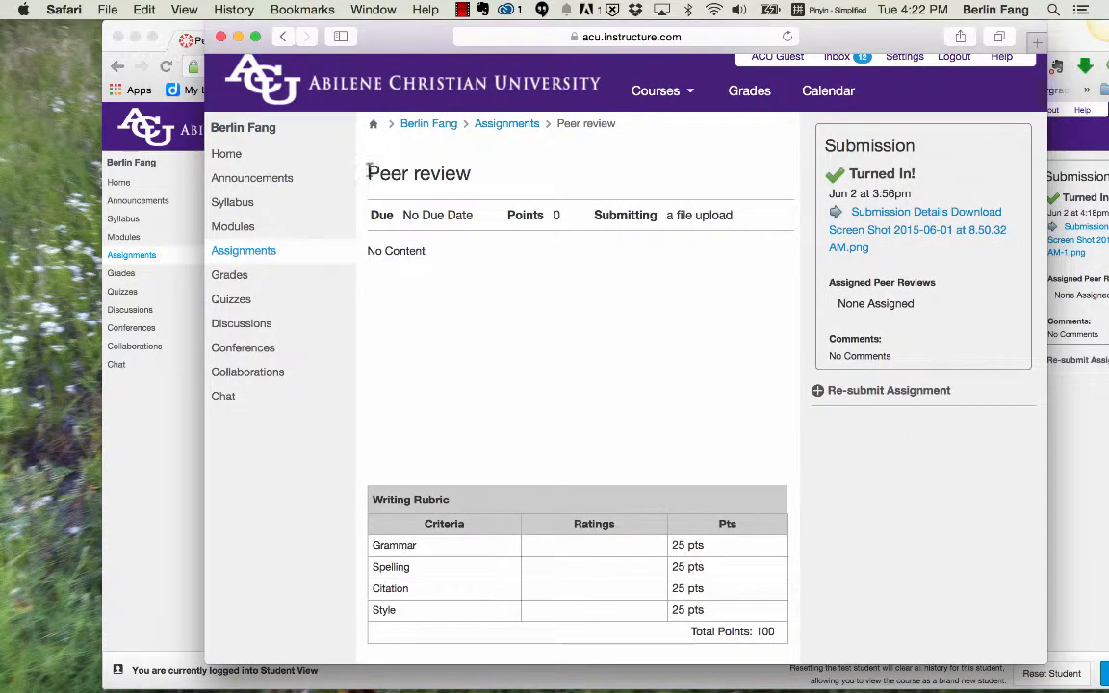
left_click(248, 228)
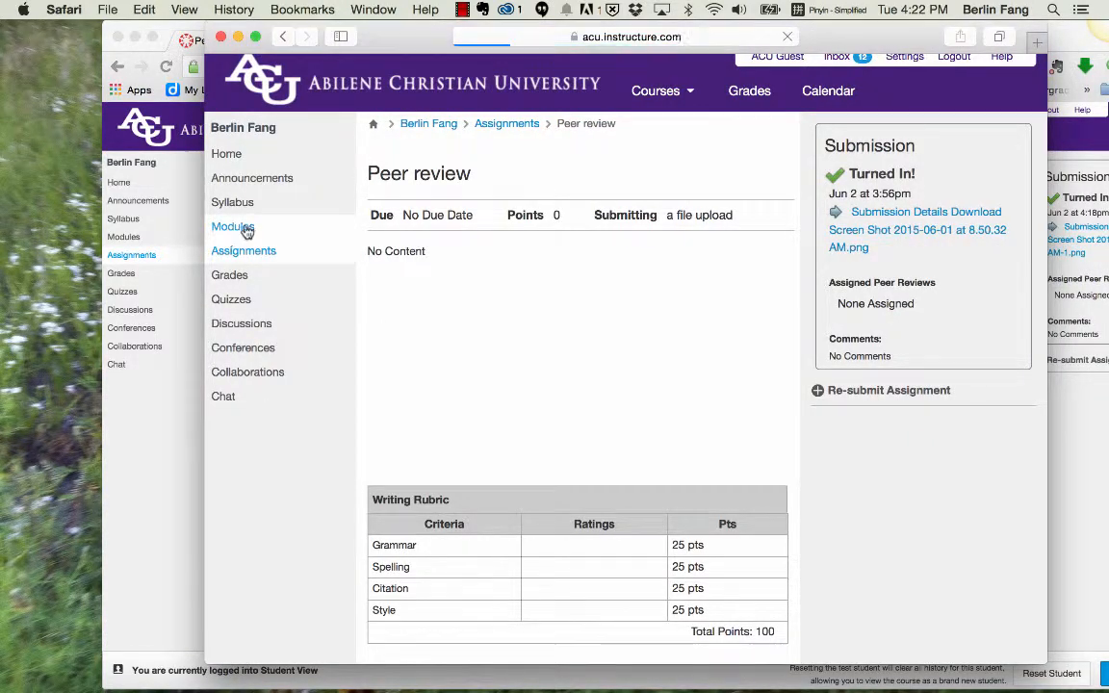
scroll(438, 337, "down", 15)
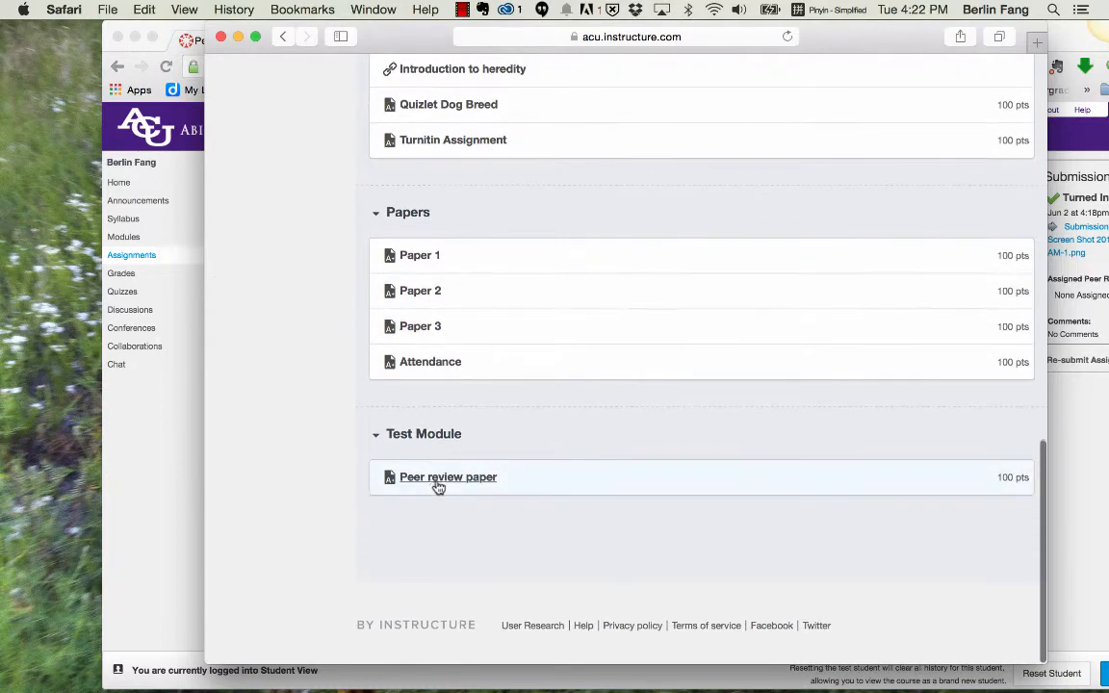
left_click(438, 479)
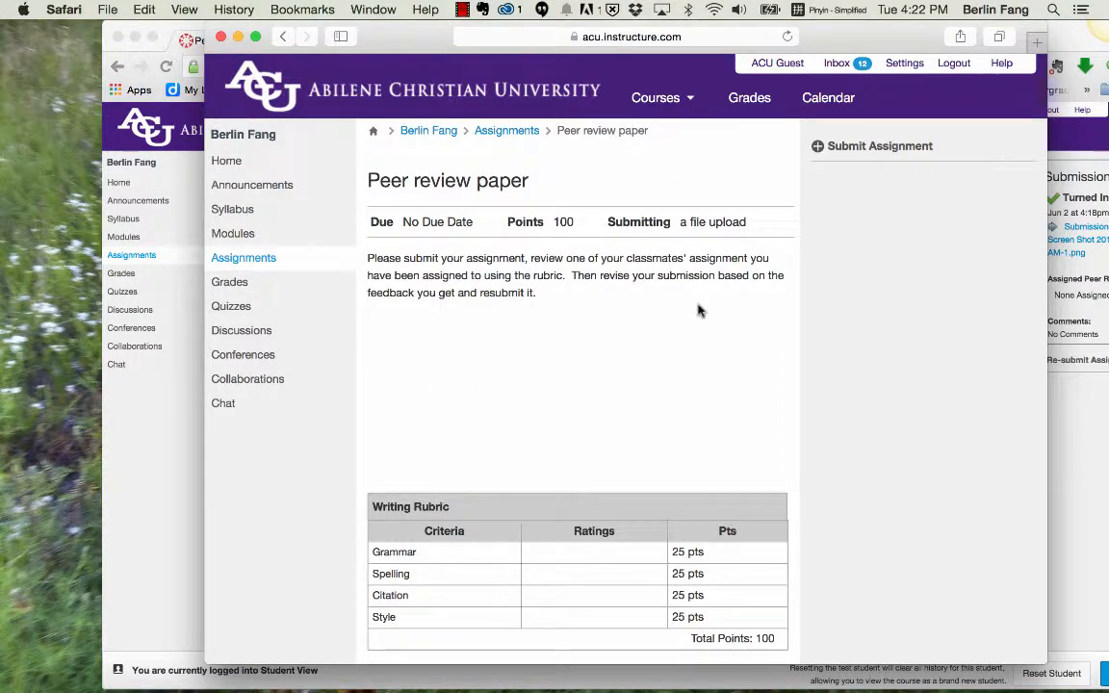
Step: Submit the 12.58.41 AM screenshot from the Desktop as the guest student's file upload for the Peer review paper
left_click(875, 146)
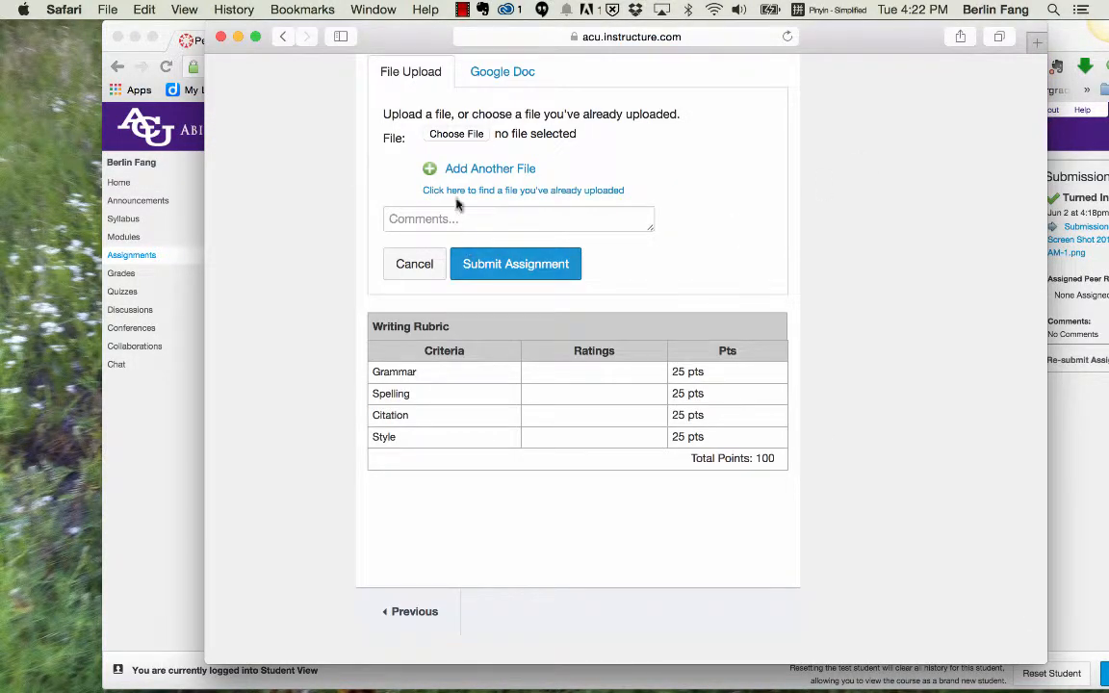
left_click(467, 133)
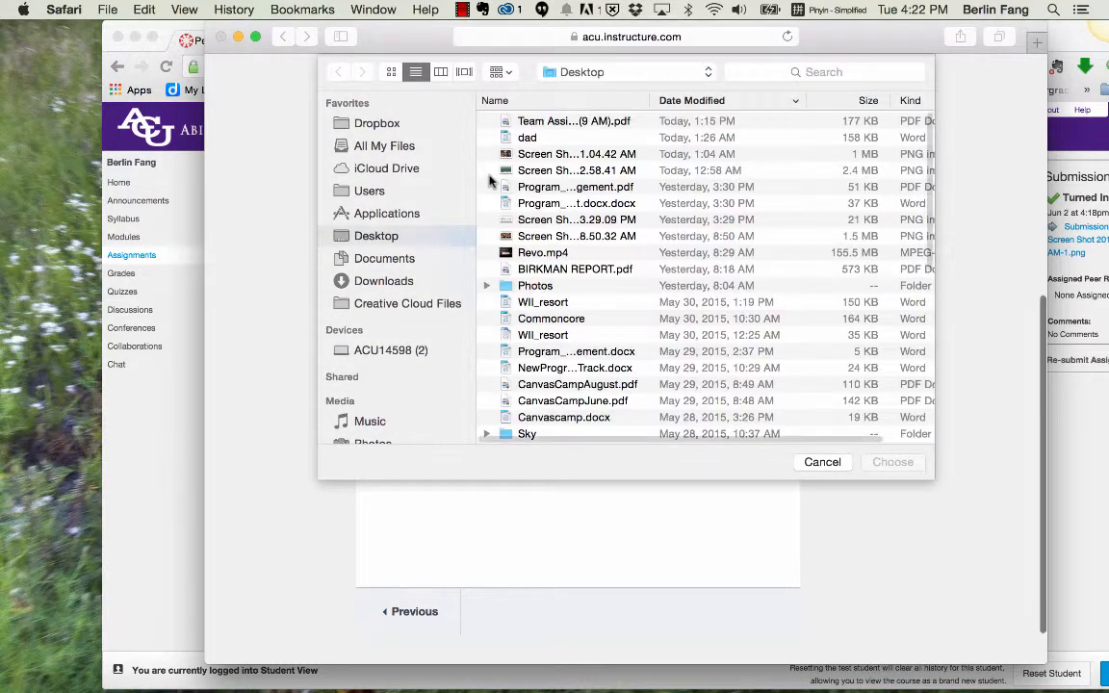
double_click(528, 171)
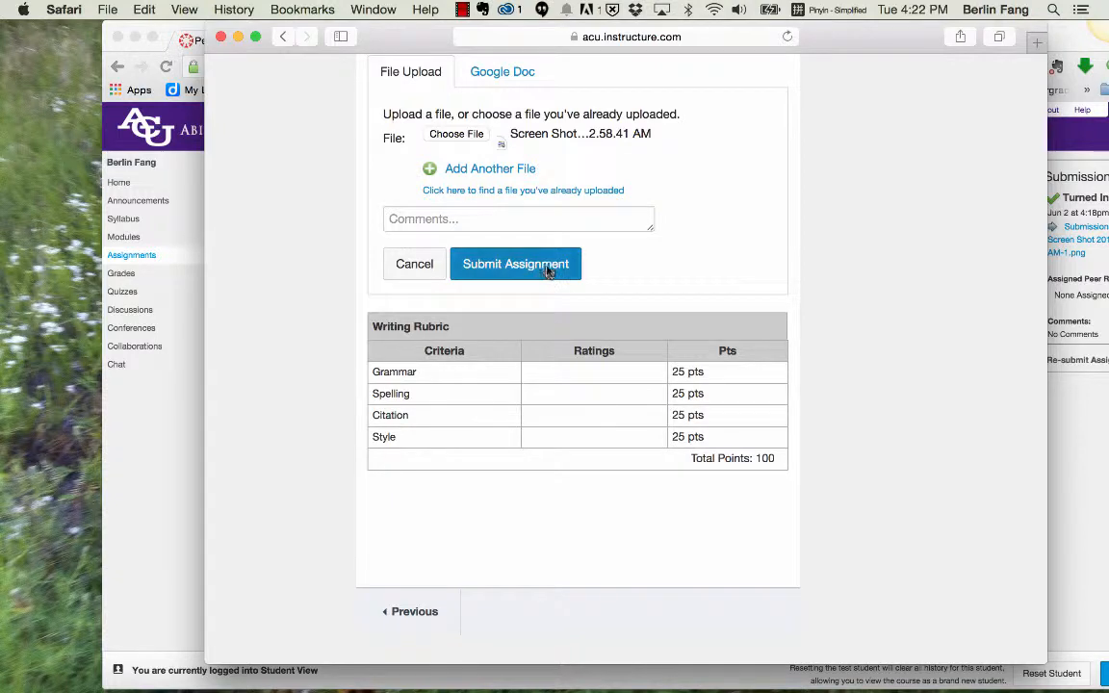
left_click(546, 270)
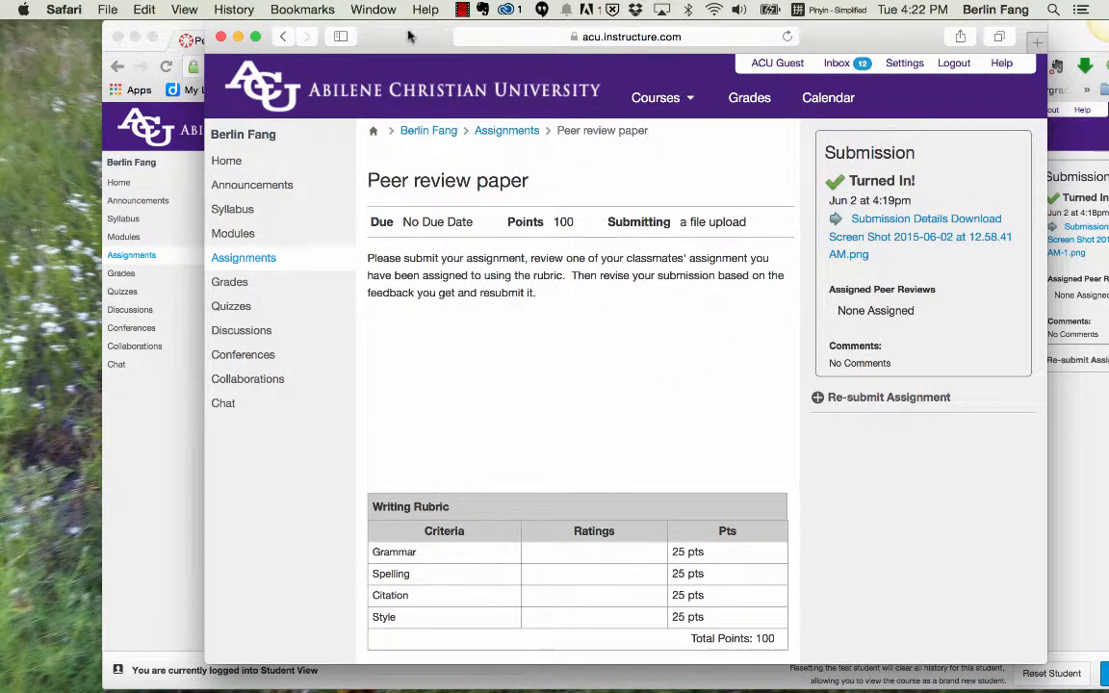
Step: Switch back to Chrome and reopen the test student's Peer review paper to check its assigned peer reviews
left_click_drag(408, 37, 527, 37)
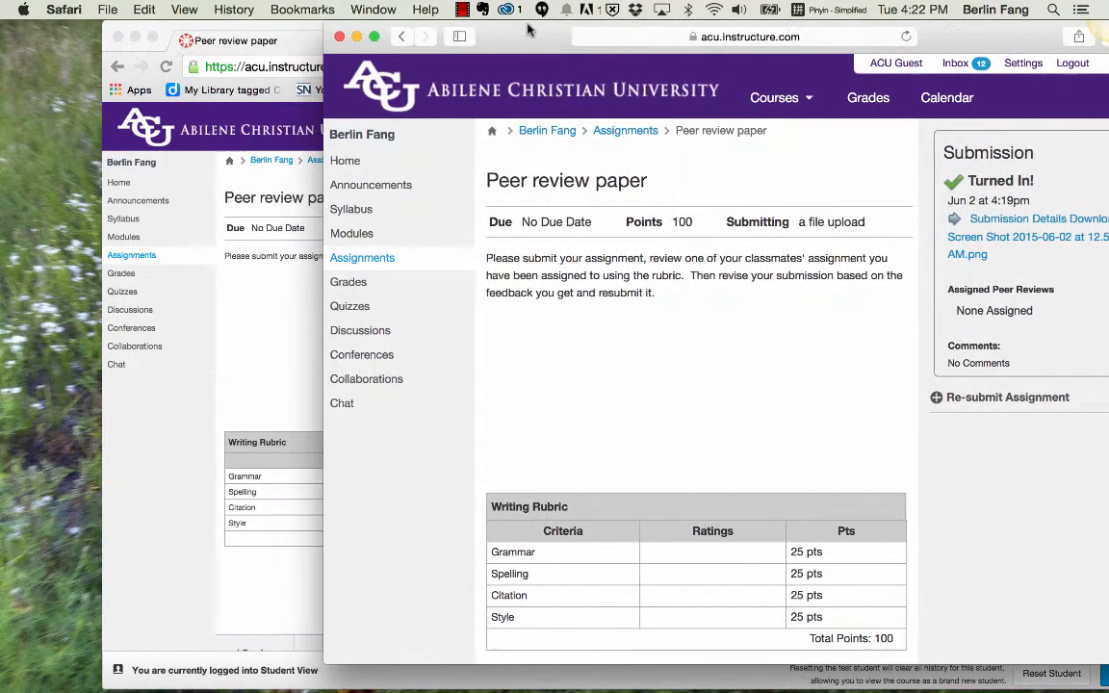
left_click(250, 322)
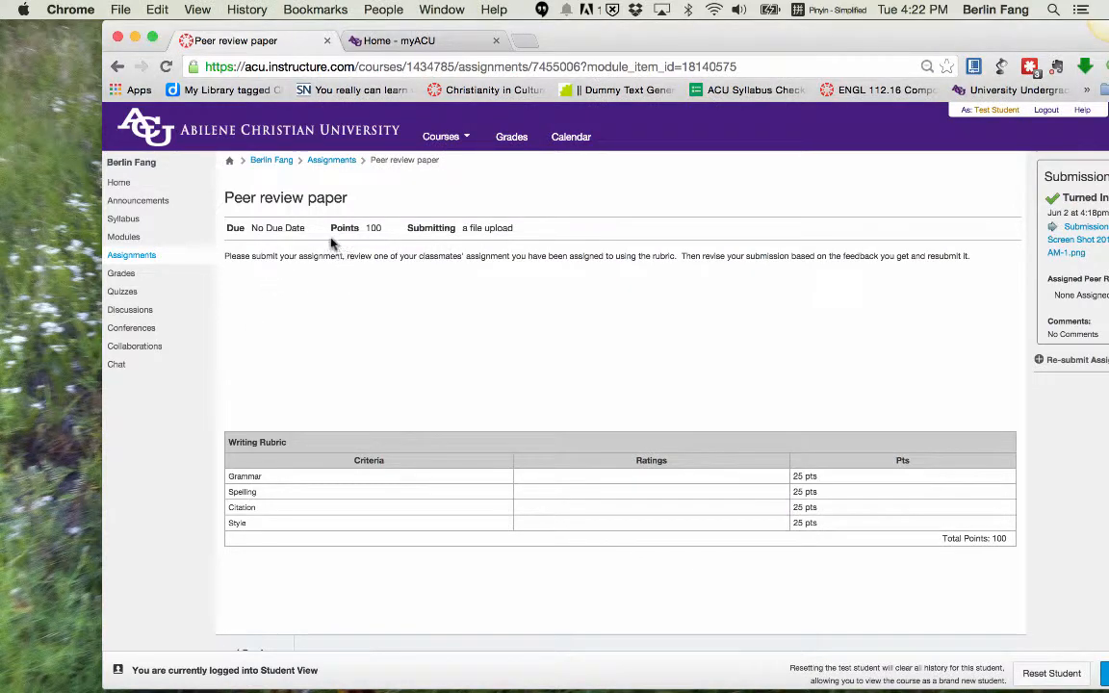
scroll(350, 323, "down", 2)
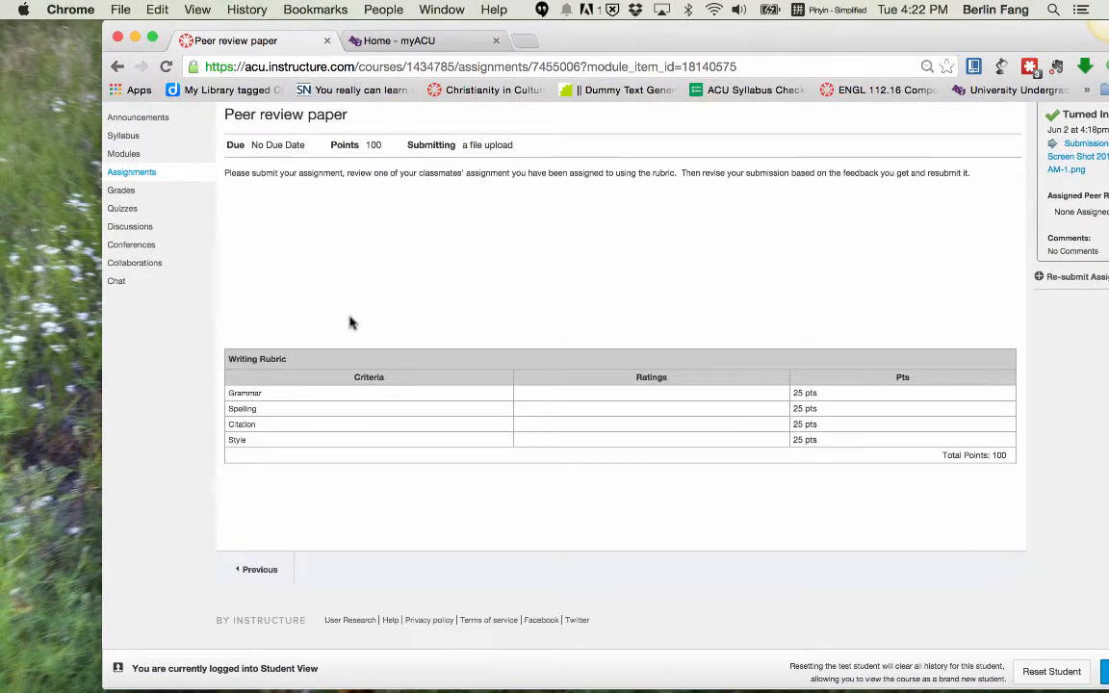
scroll(349, 322, "up", 2)
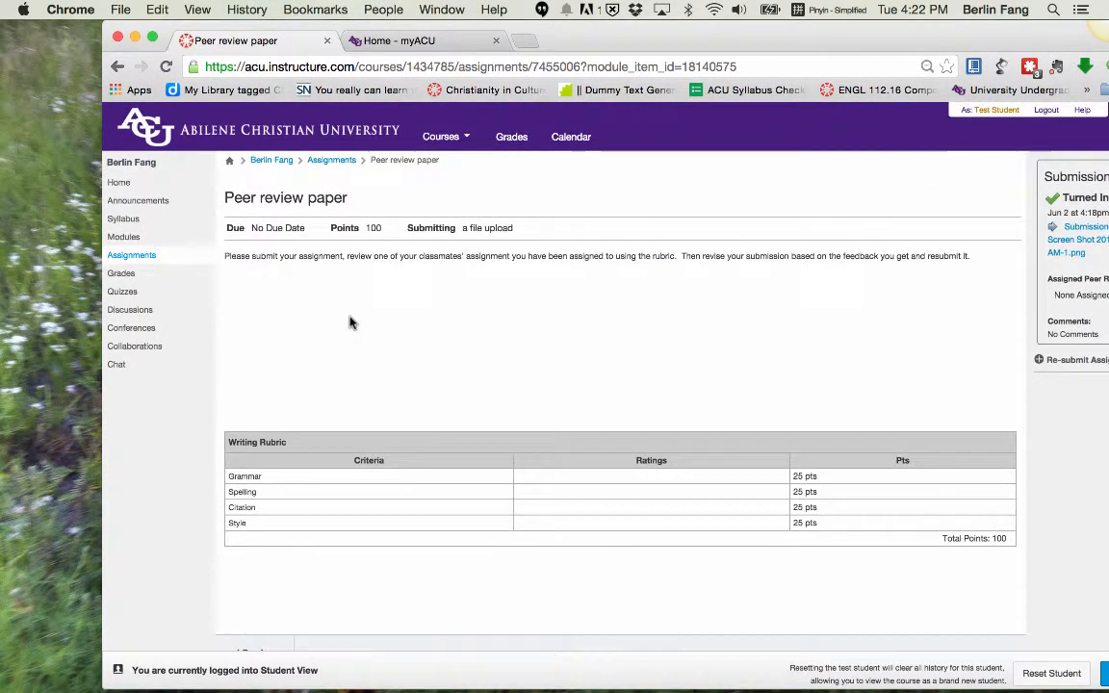
left_click(126, 256)
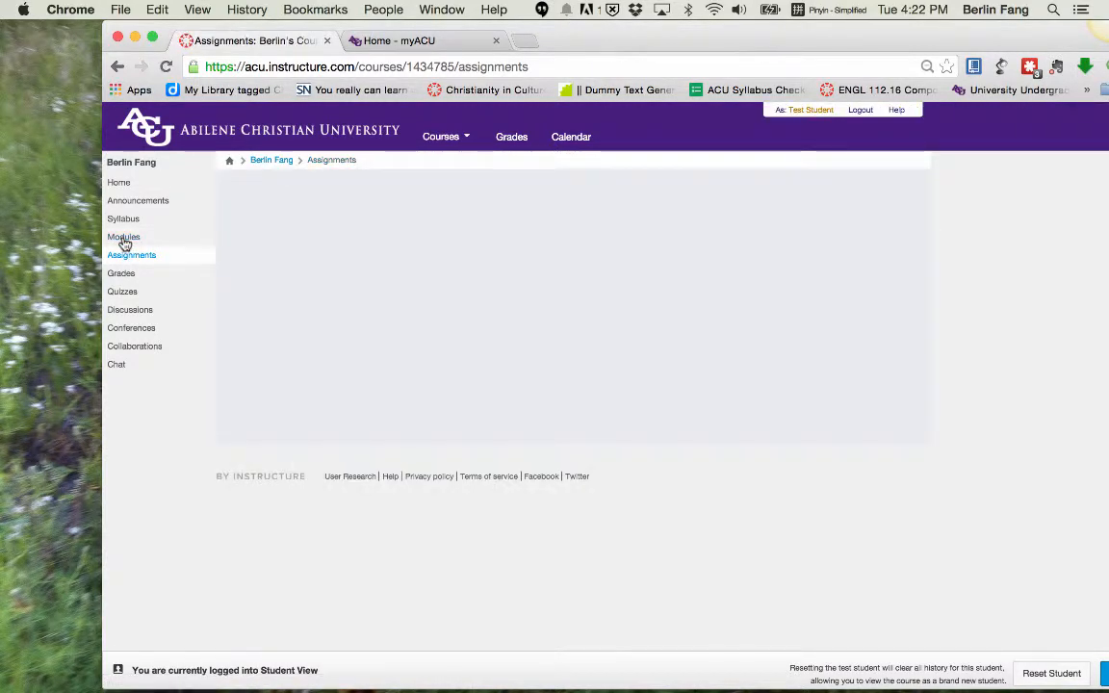
left_click(124, 239)
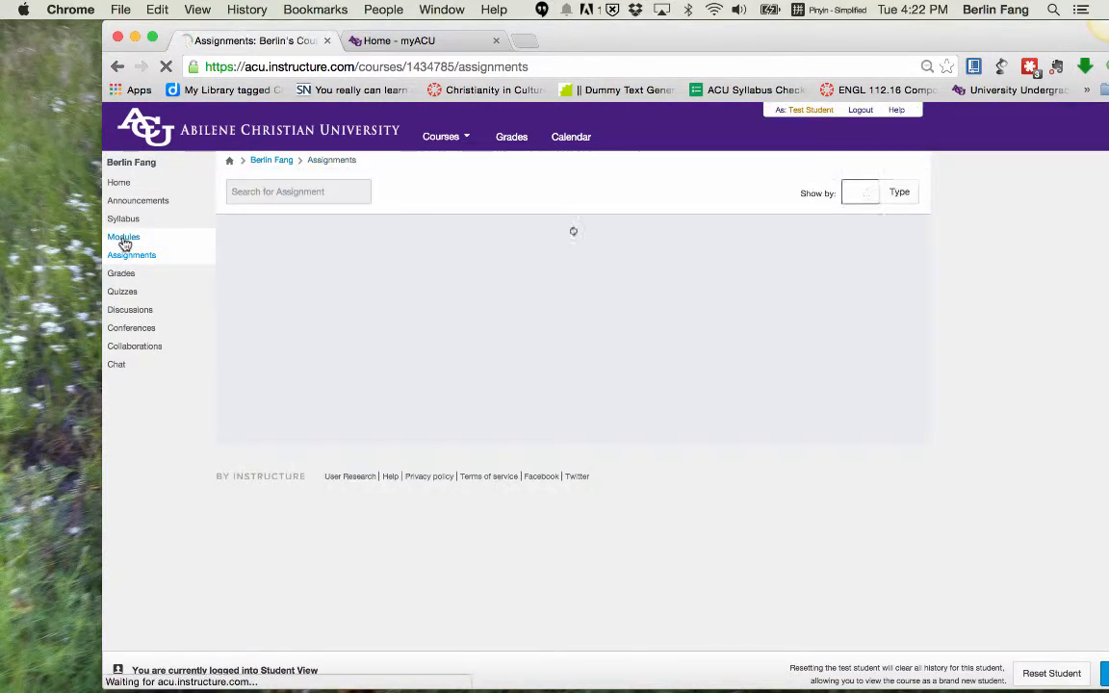
scroll(495, 485, "down", 15)
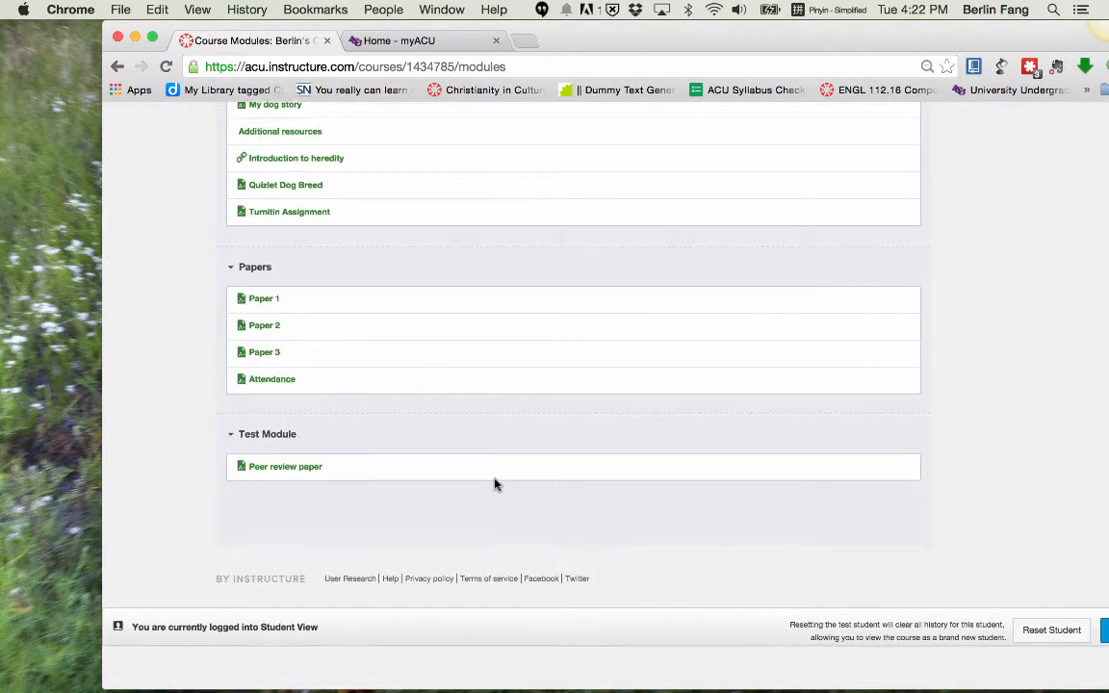
left_click(279, 515)
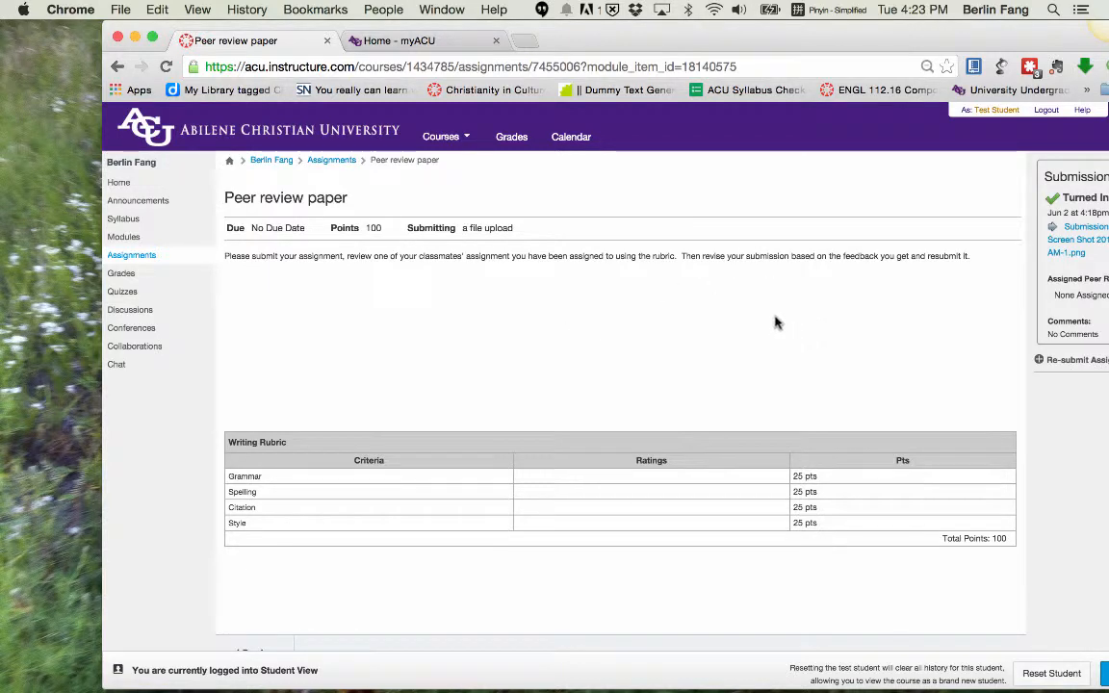
Step: Leave Student View and automatically assign the Peer review paper's peer reviews with 1 review per user
left_click_drag(762, 43, 647, 18)
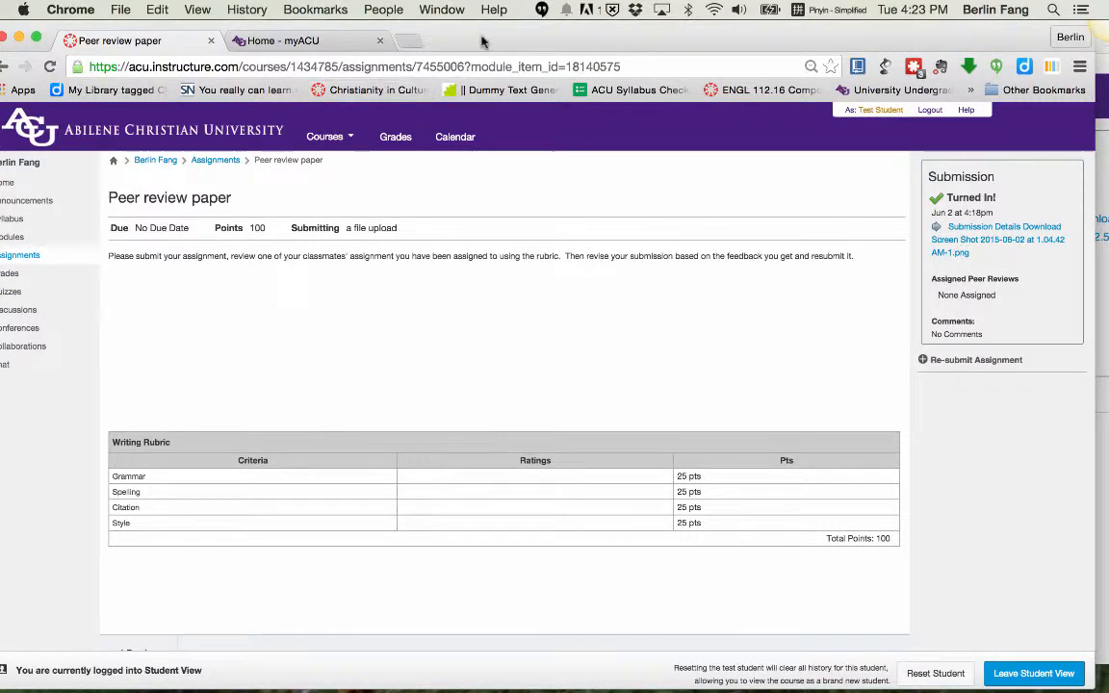
left_click_drag(477, 41, 507, 38)
left_click(1052, 675)
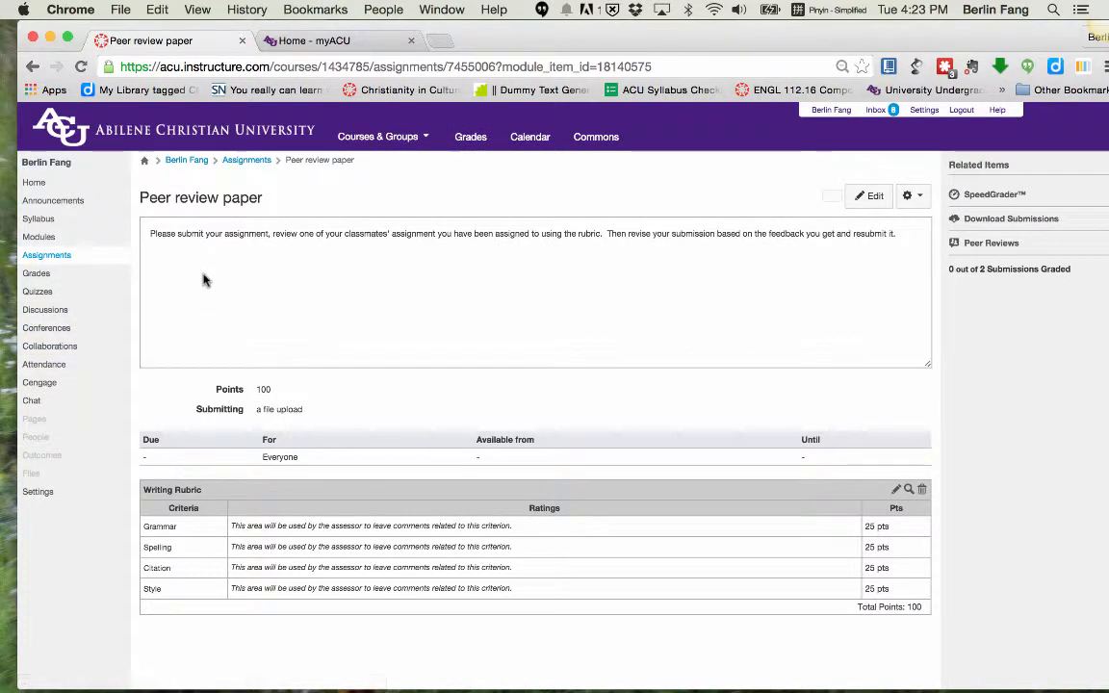
left_click(989, 245)
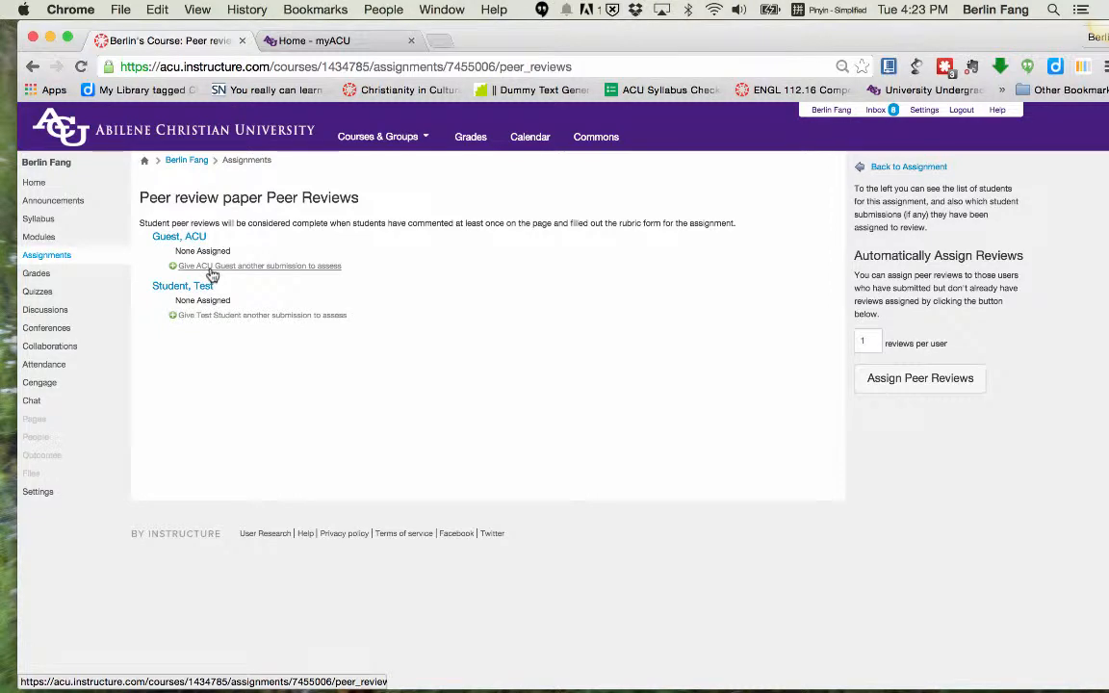
left_click(939, 379)
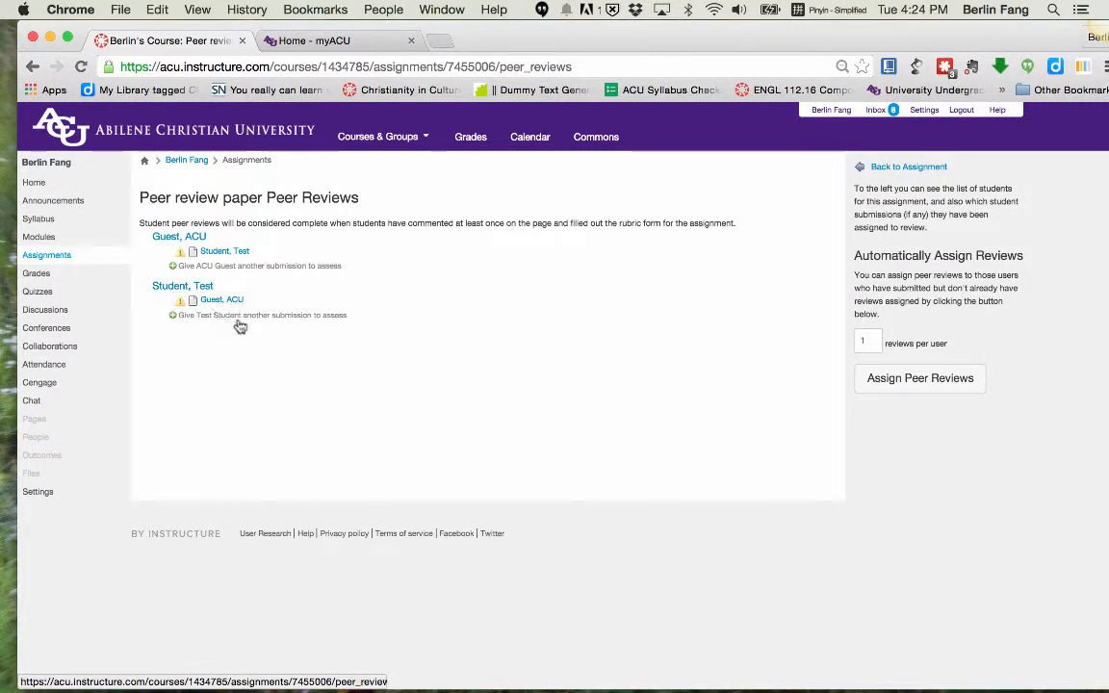
Step: Re-enter Student View from the course settings and open the Peer review paper in the Test Module
left_click(33, 493)
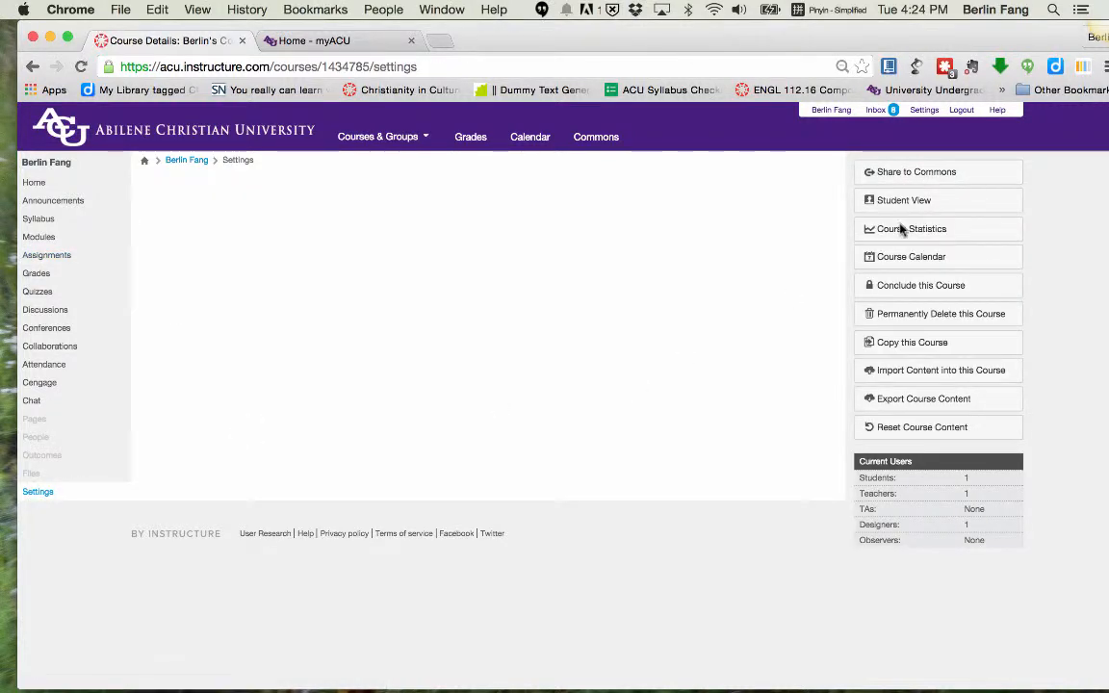
left_click(920, 206)
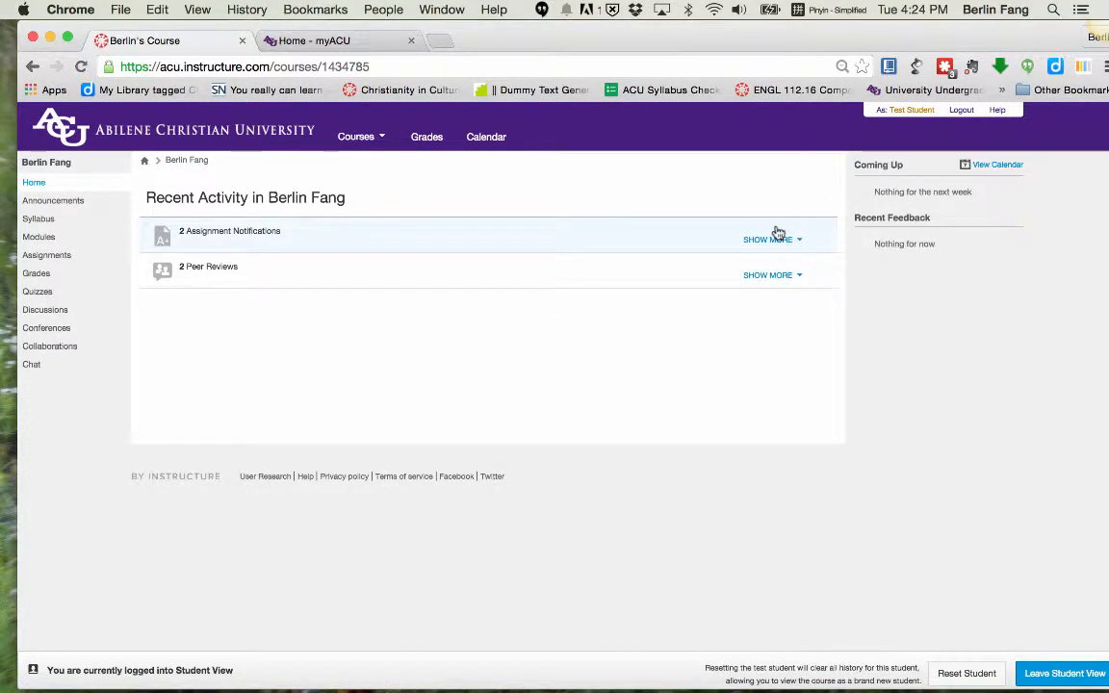
left_click(38, 239)
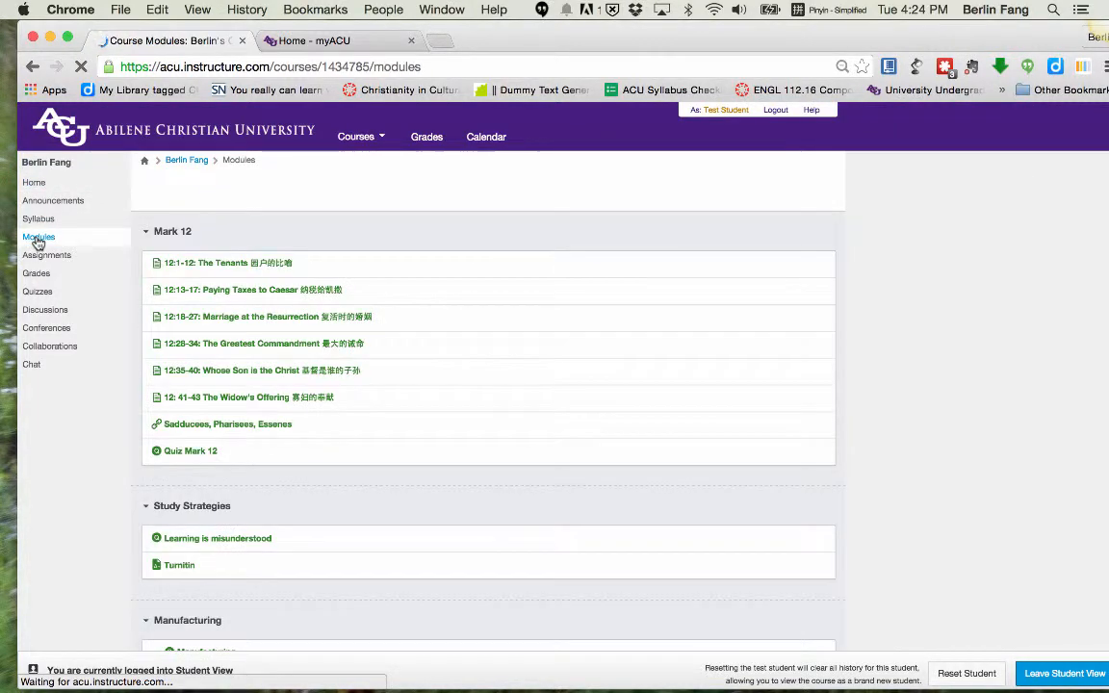
scroll(262, 415, "down", 15)
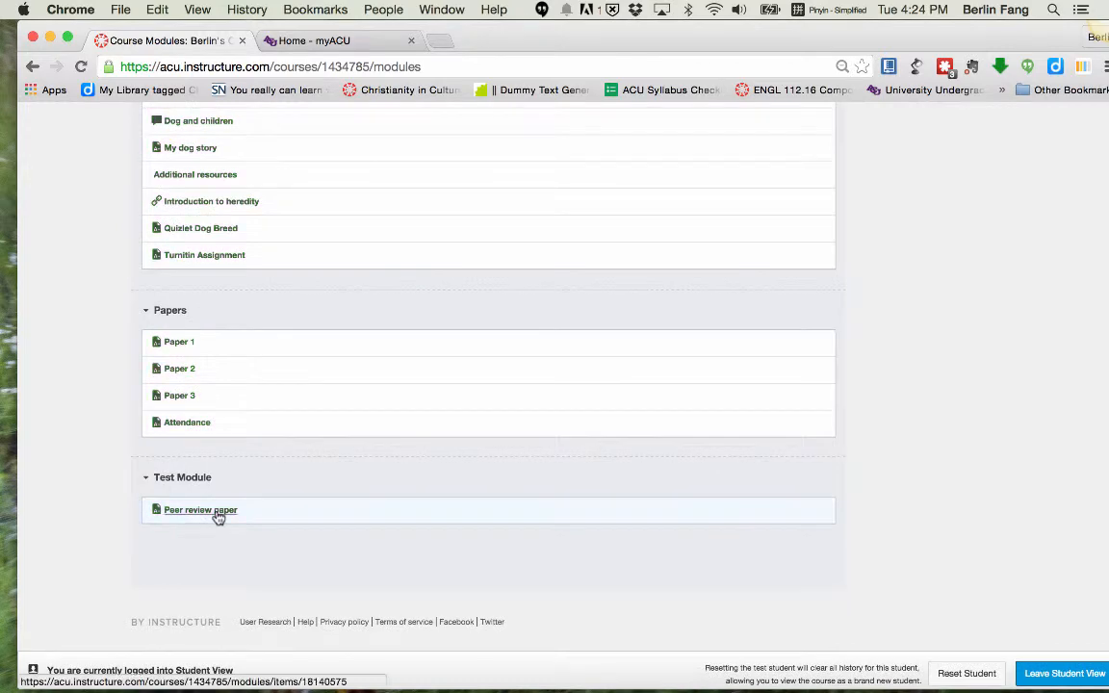
left_click(217, 515)
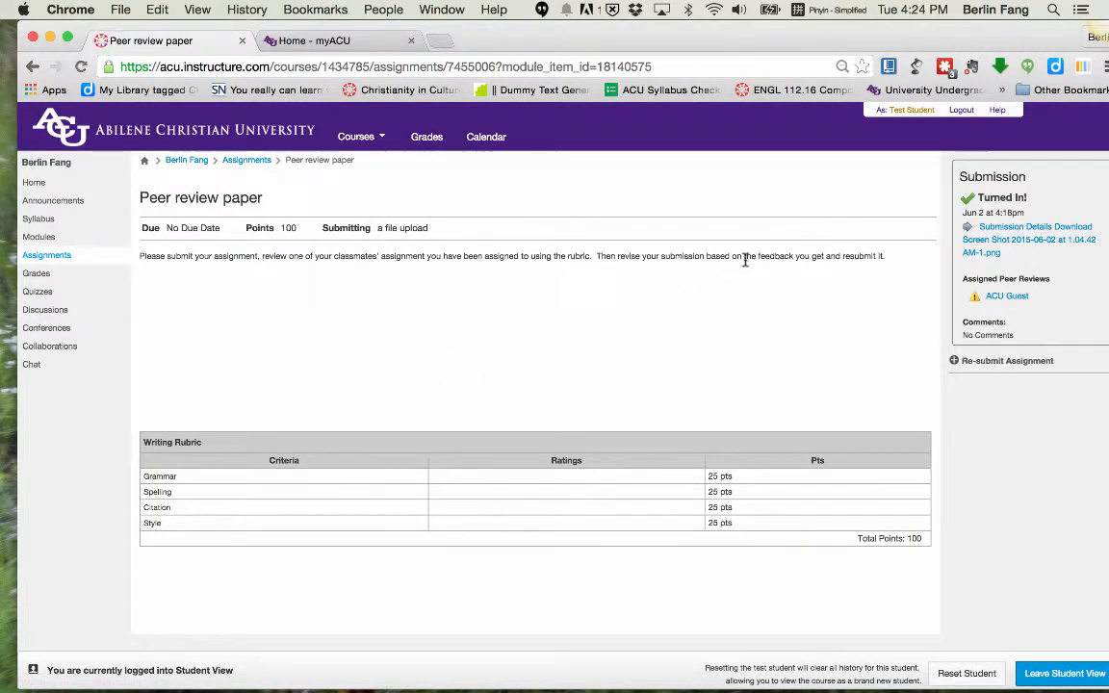
Step: Open the test student's assigned peer review of the guest student's submission and display its Writing Rubric
left_click(1005, 298)
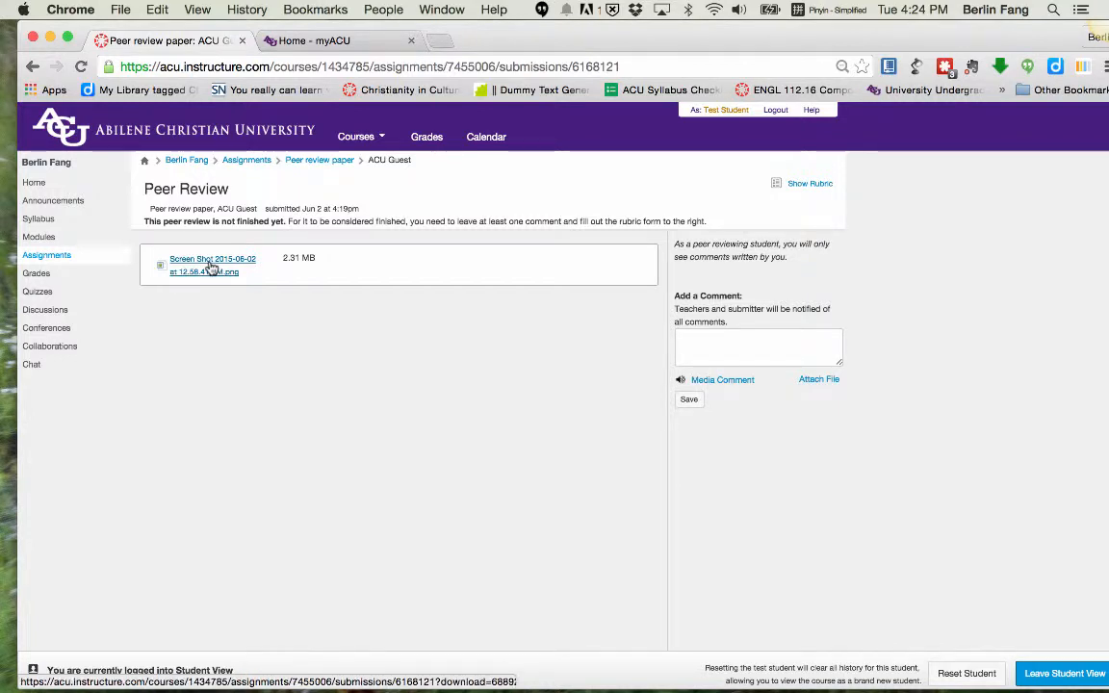
left_click(710, 337)
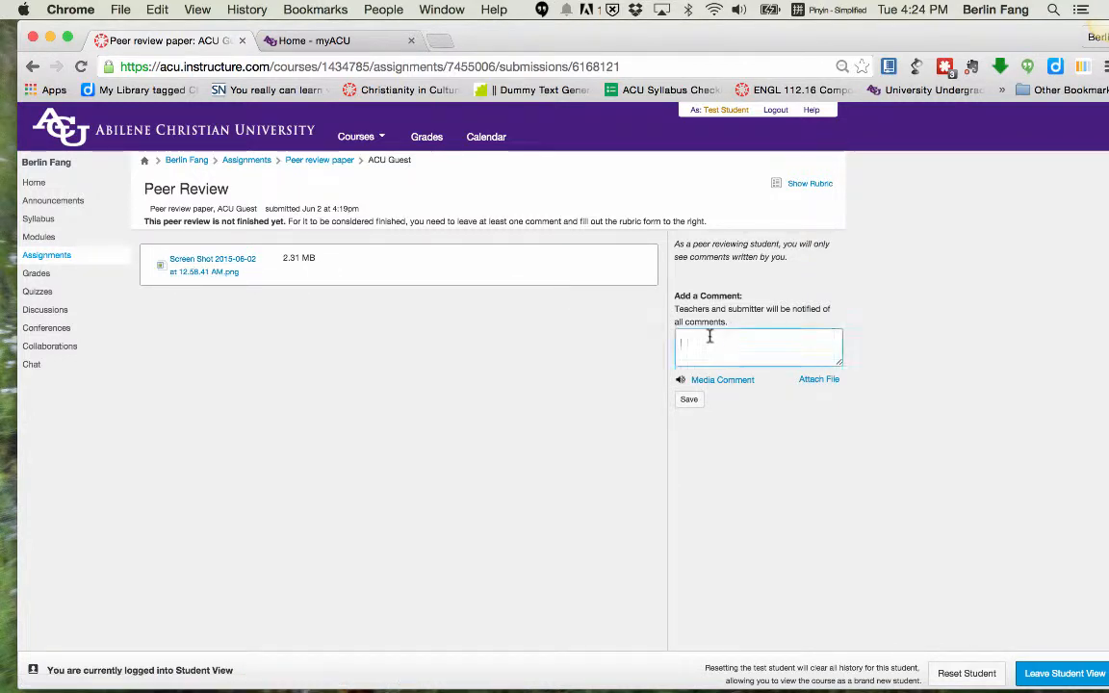
left_click(805, 188)
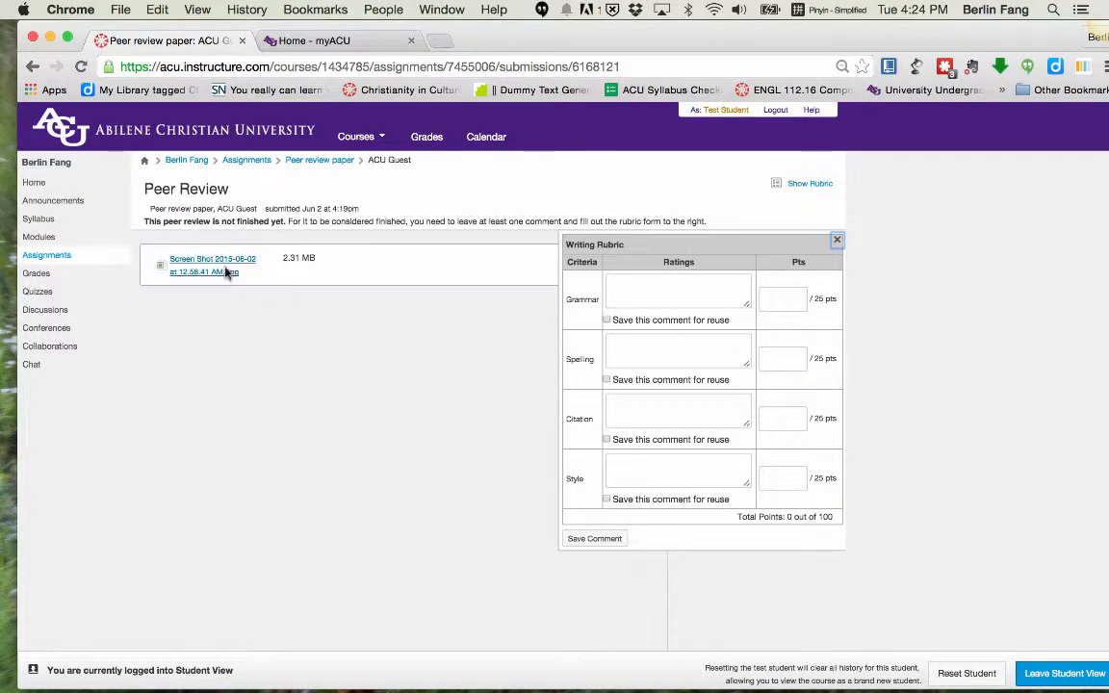
Step: Score the rubric 20 for Grammar, 12 for Spelling, 0 for Citation and 10 for Style, and save the assessment
left_click(775, 306)
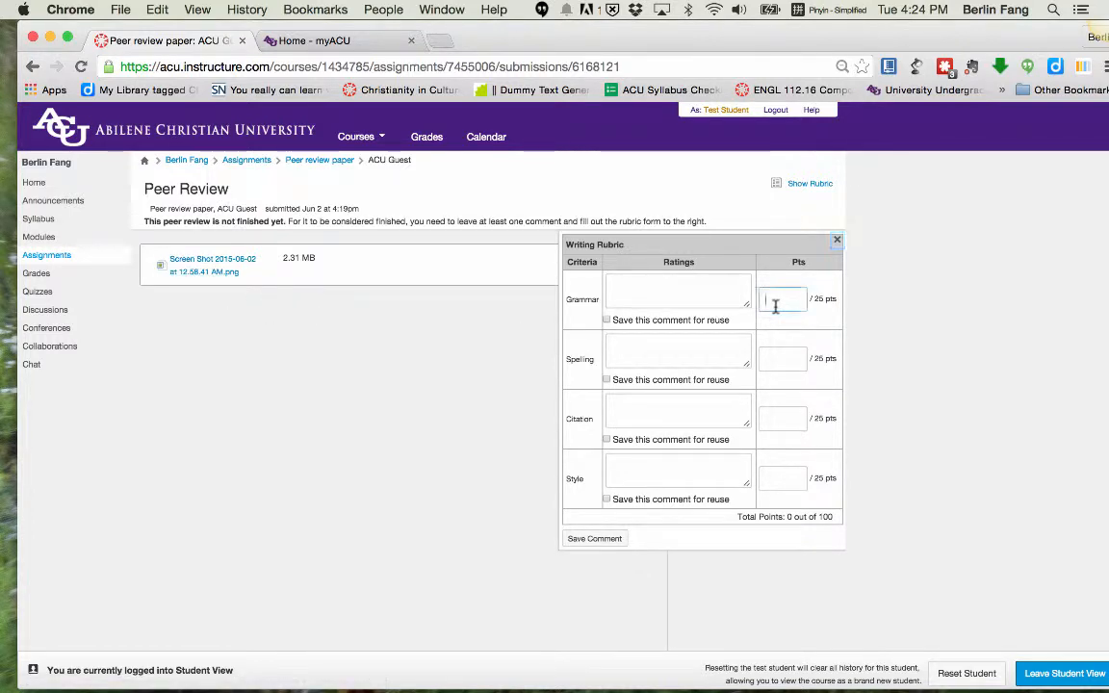
type("20")
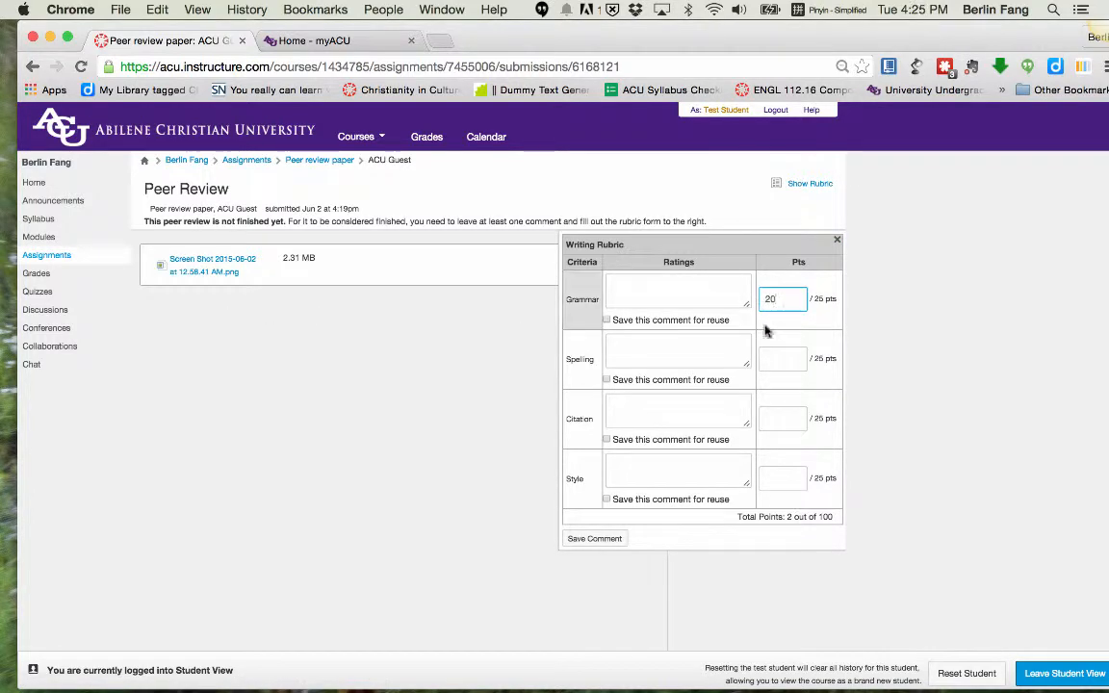
left_click(801, 357)
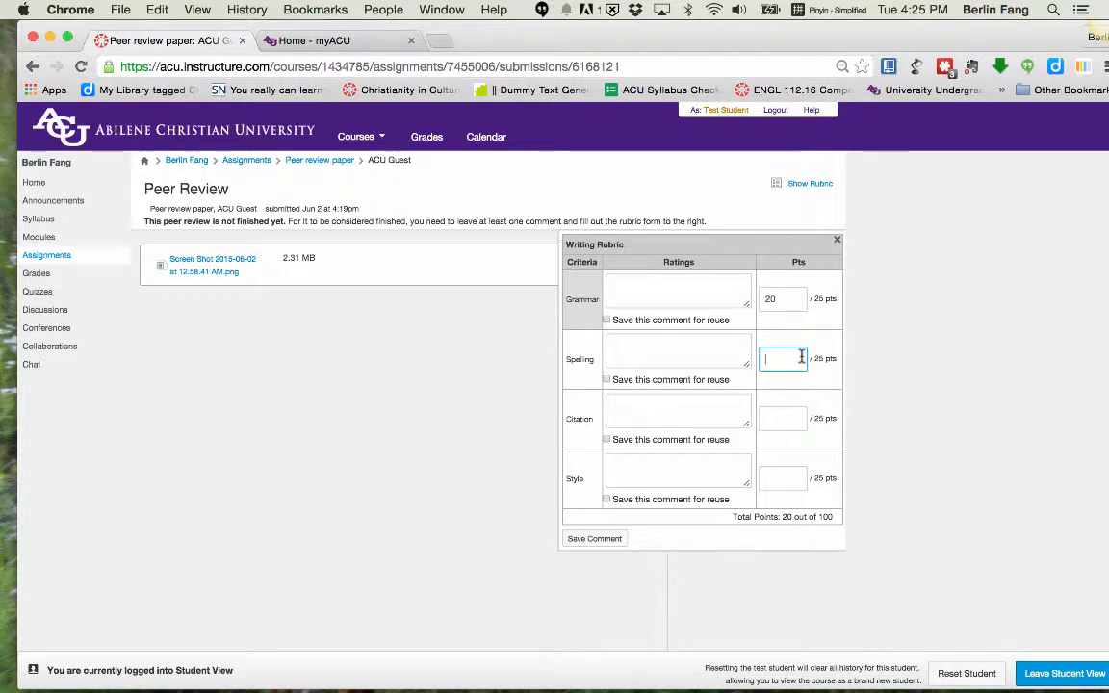
type("12")
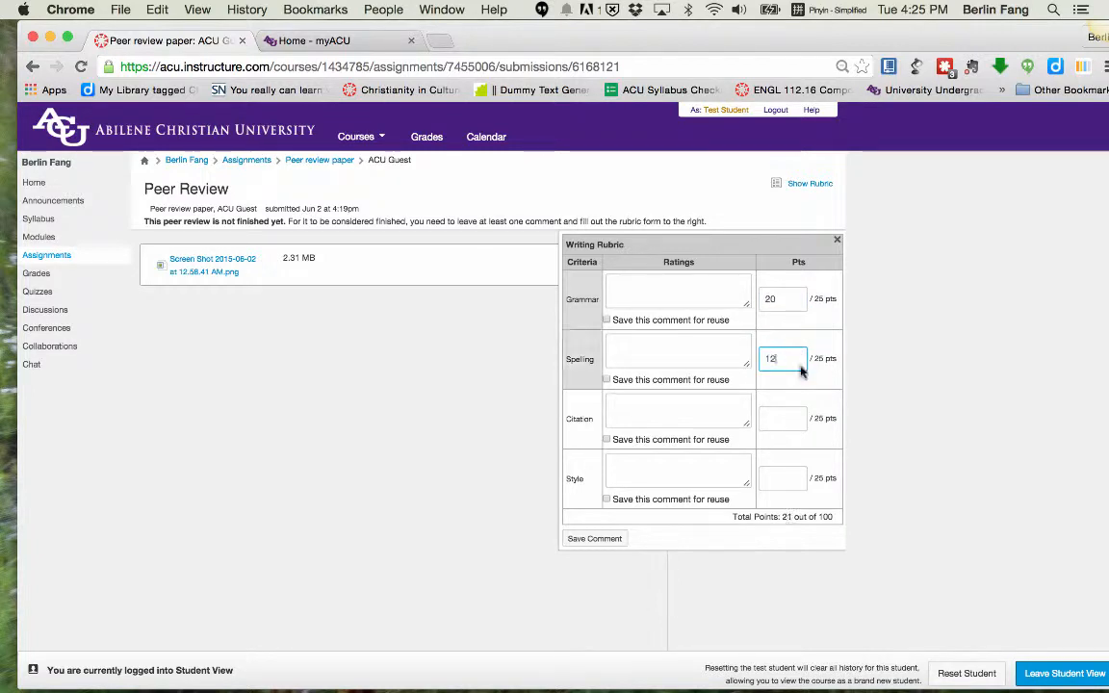
left_click(804, 417)
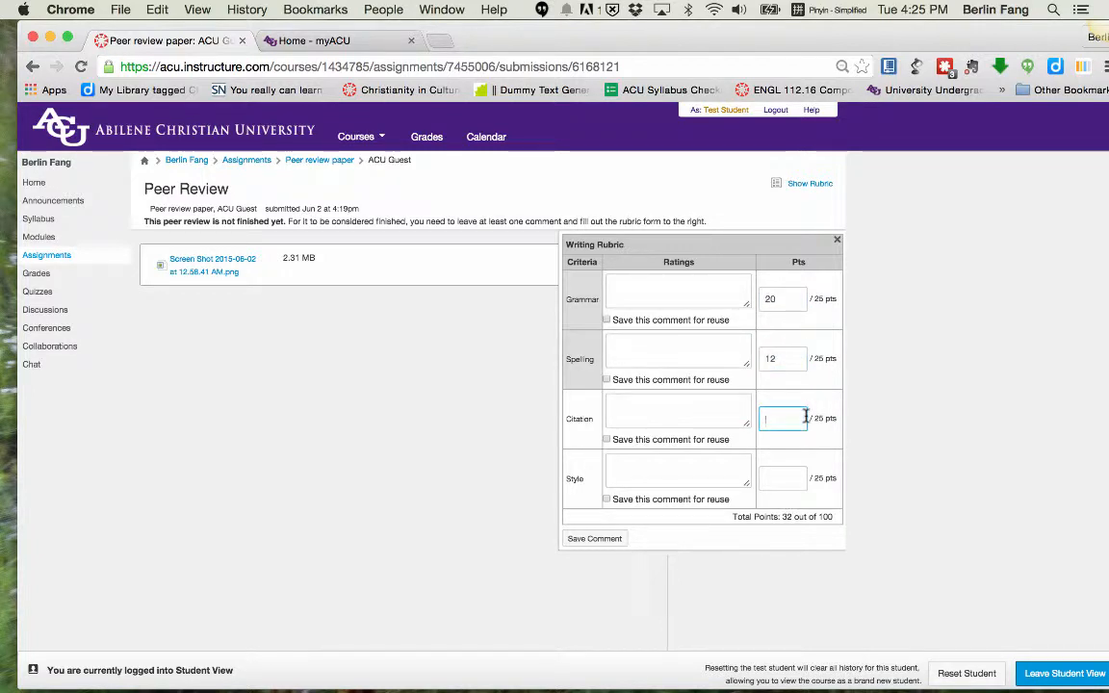
type("0")
left_click(781, 483)
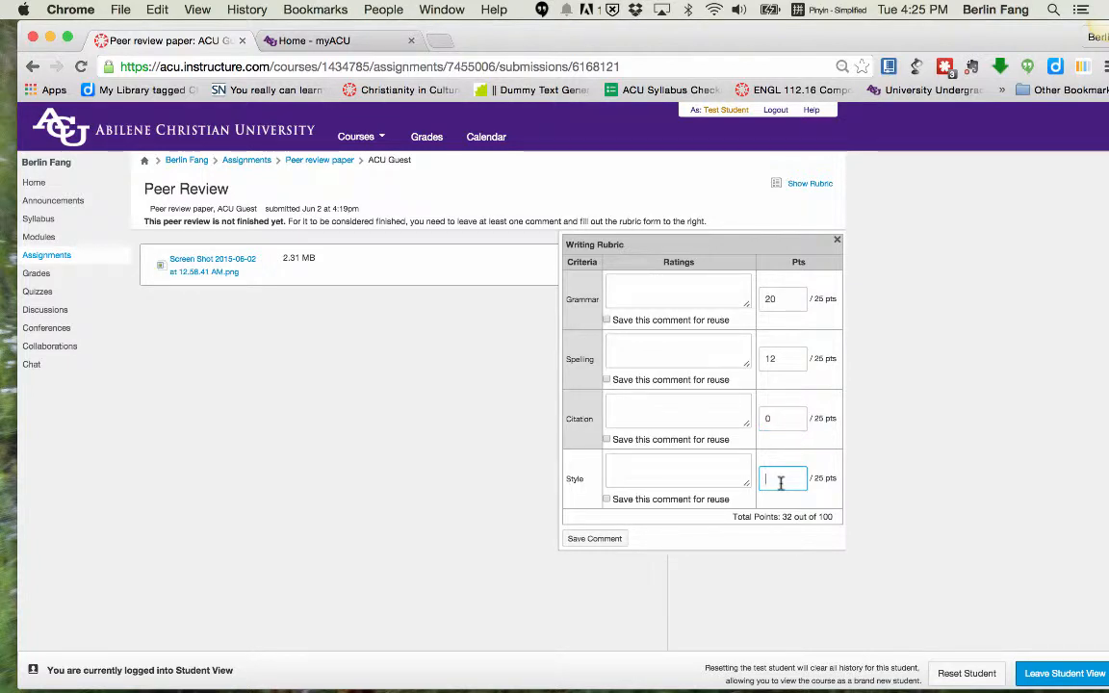
type("10")
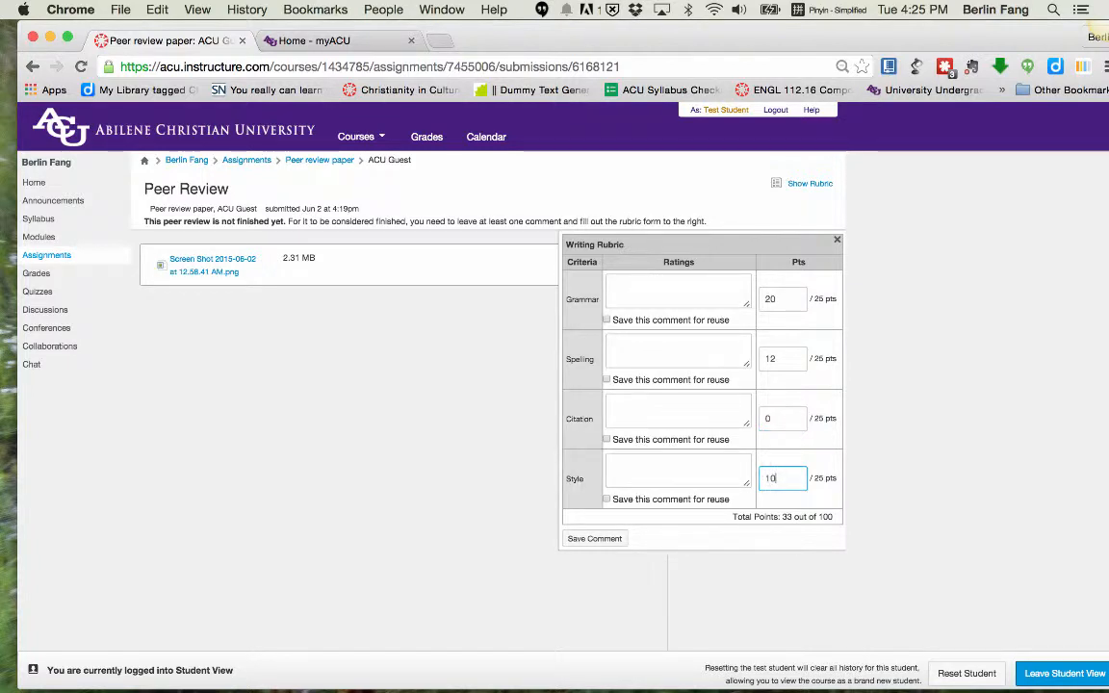
left_click(716, 545)
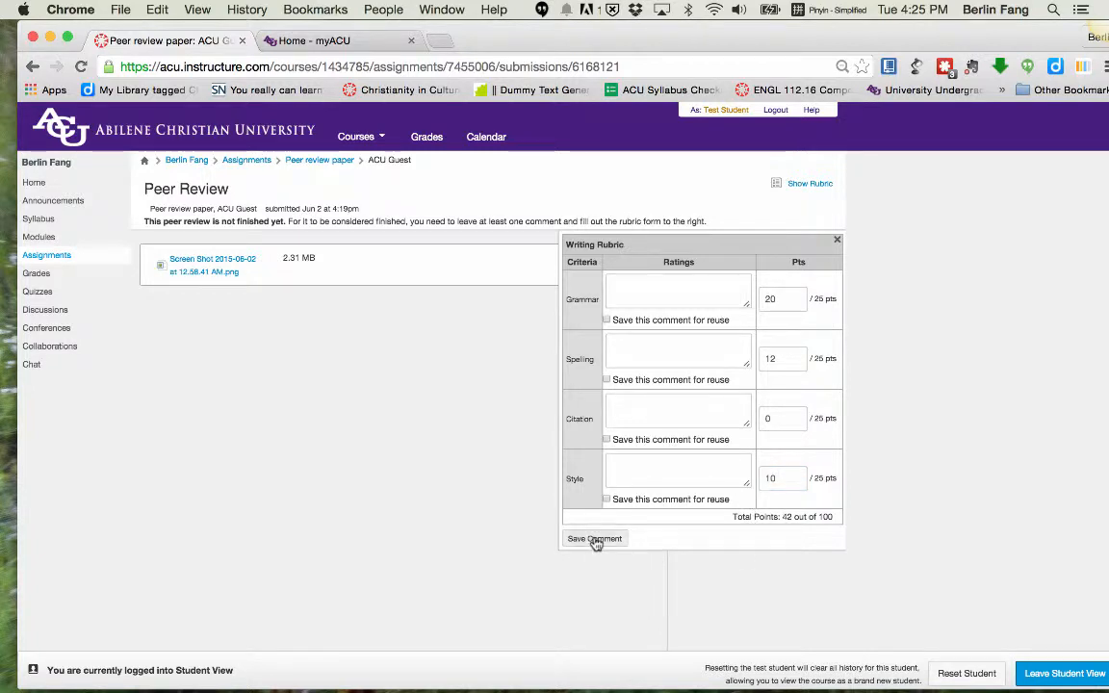
left_click(599, 541)
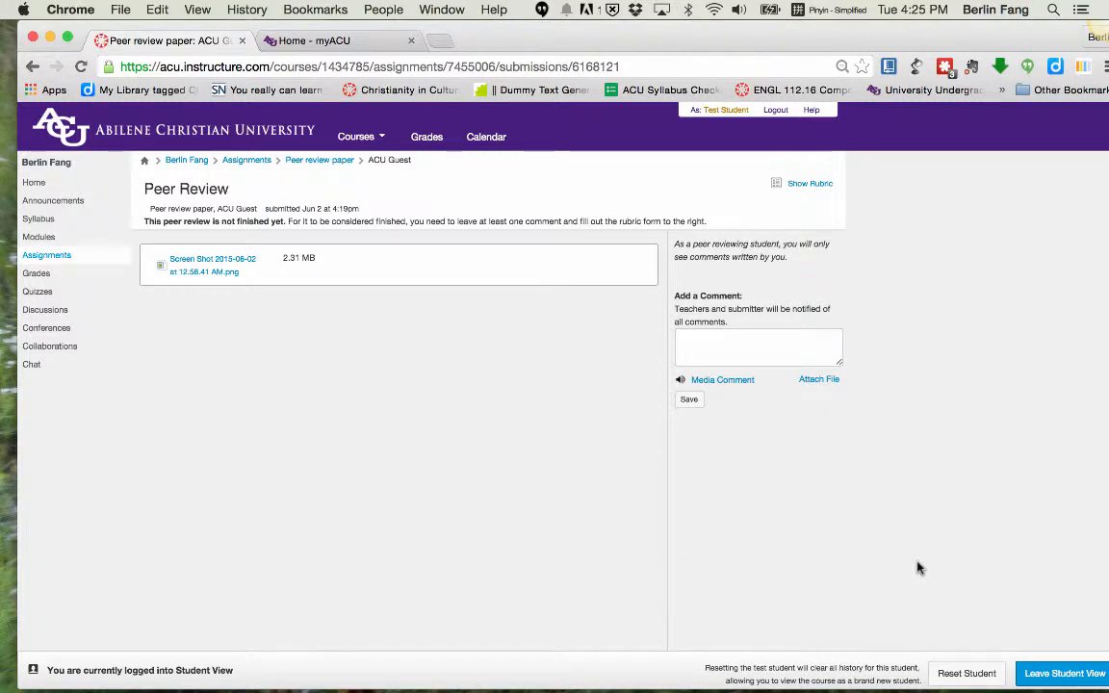
Step: Leave Student View and open the peer reviews list of the Peer review paper from the course modules
left_click(1079, 680)
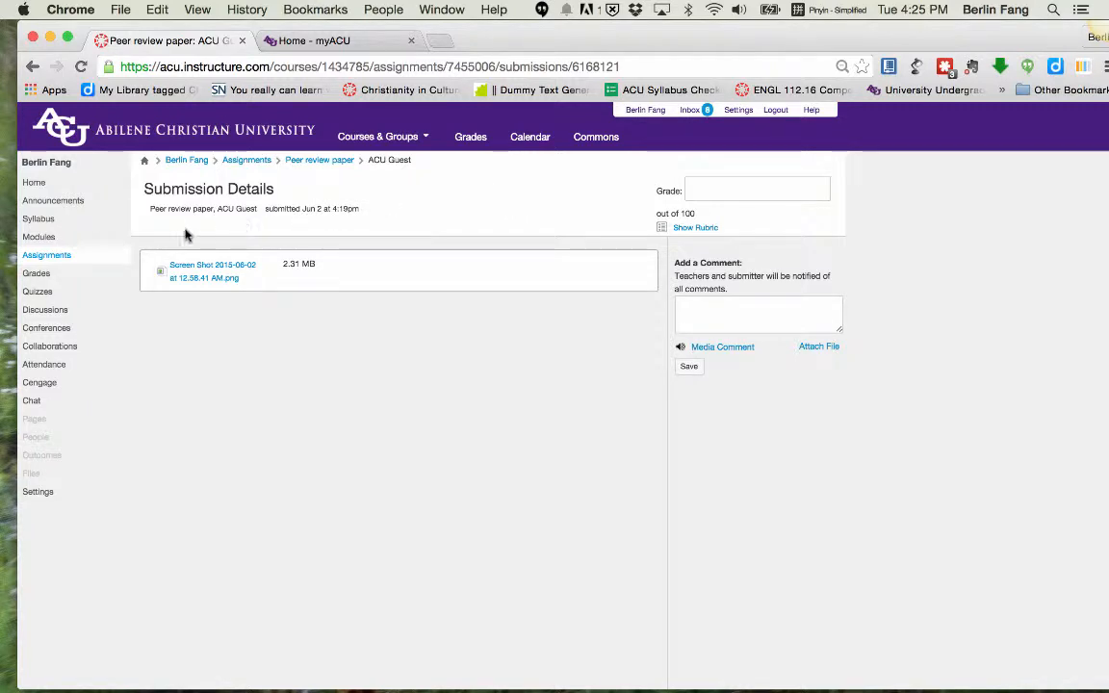
left_click(43, 241)
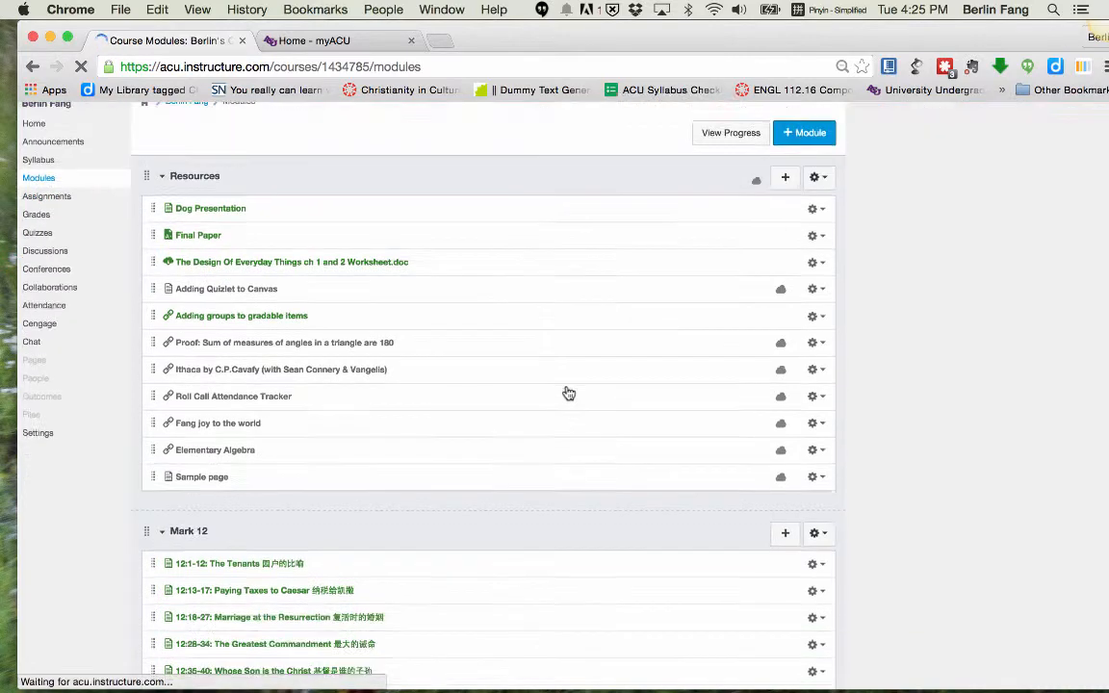
scroll(545, 399, "down", 10)
left_click(208, 556)
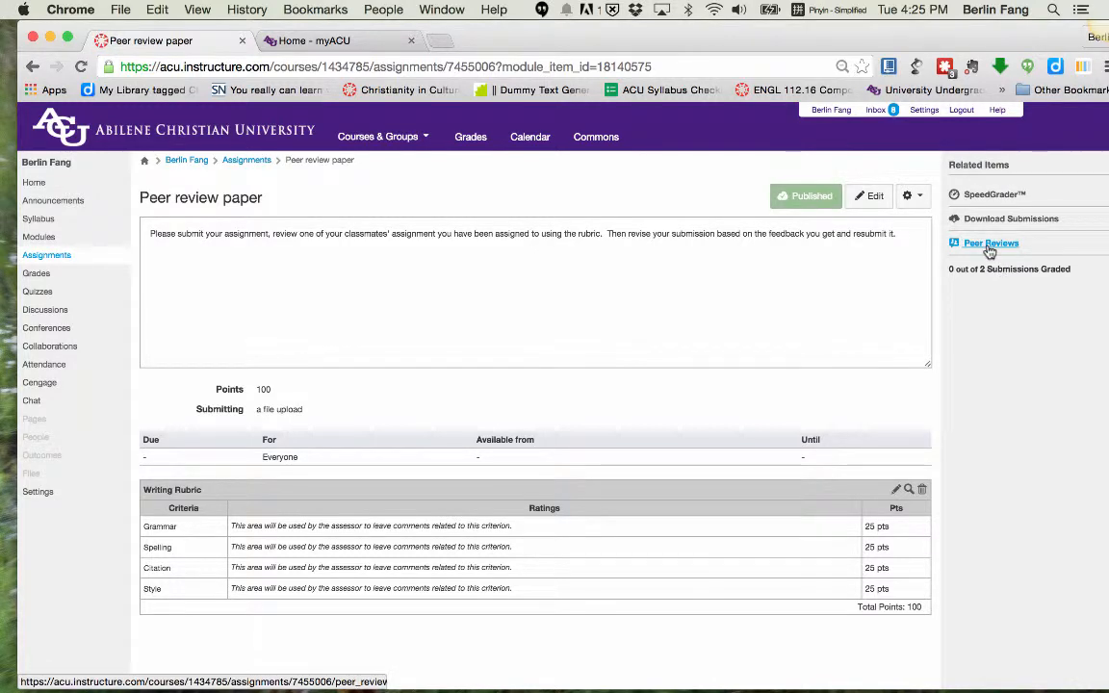
left_click(991, 246)
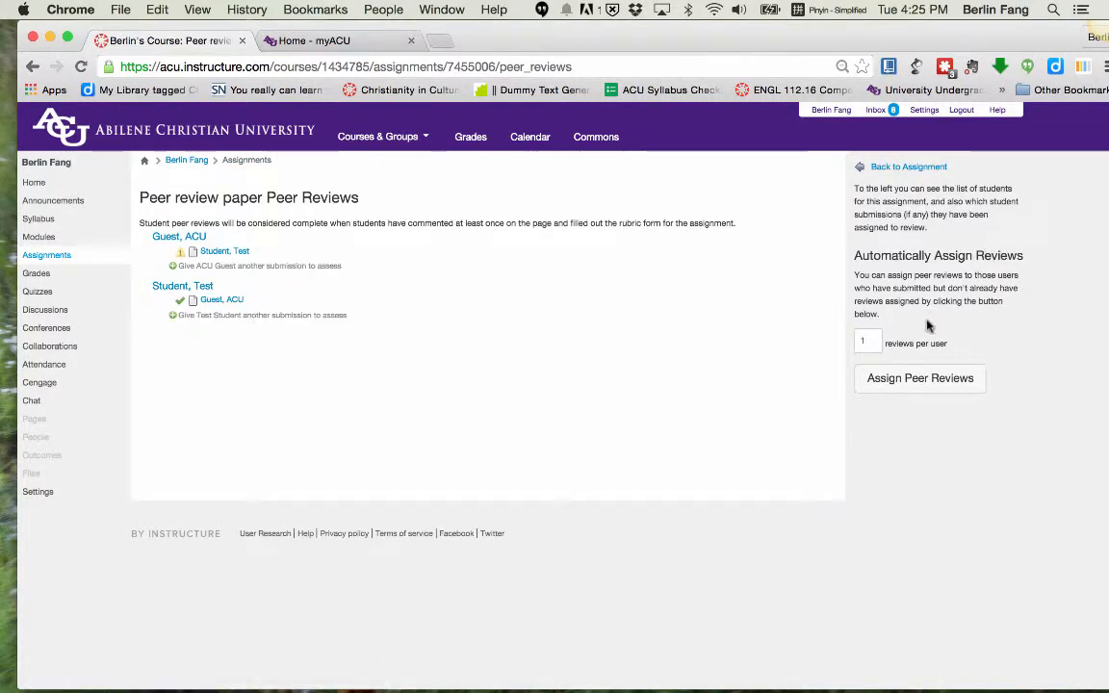
Step: Open the guest student's reviewed submission and examine the rubric assessment given by the test student
left_click(222, 300)
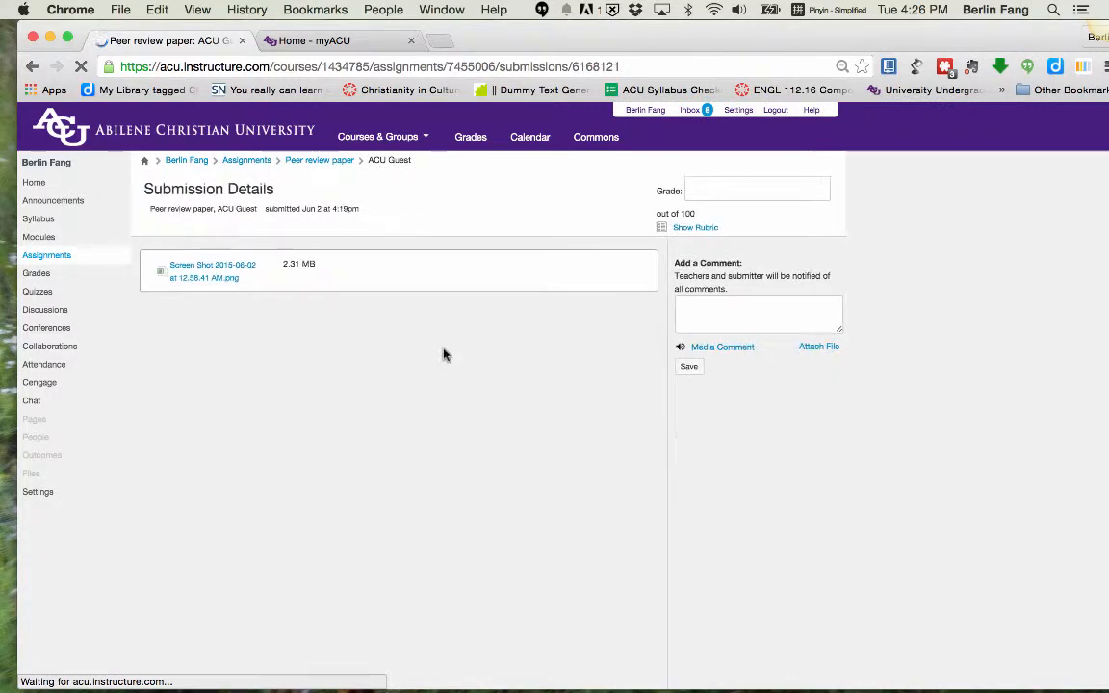
left_click(694, 231)
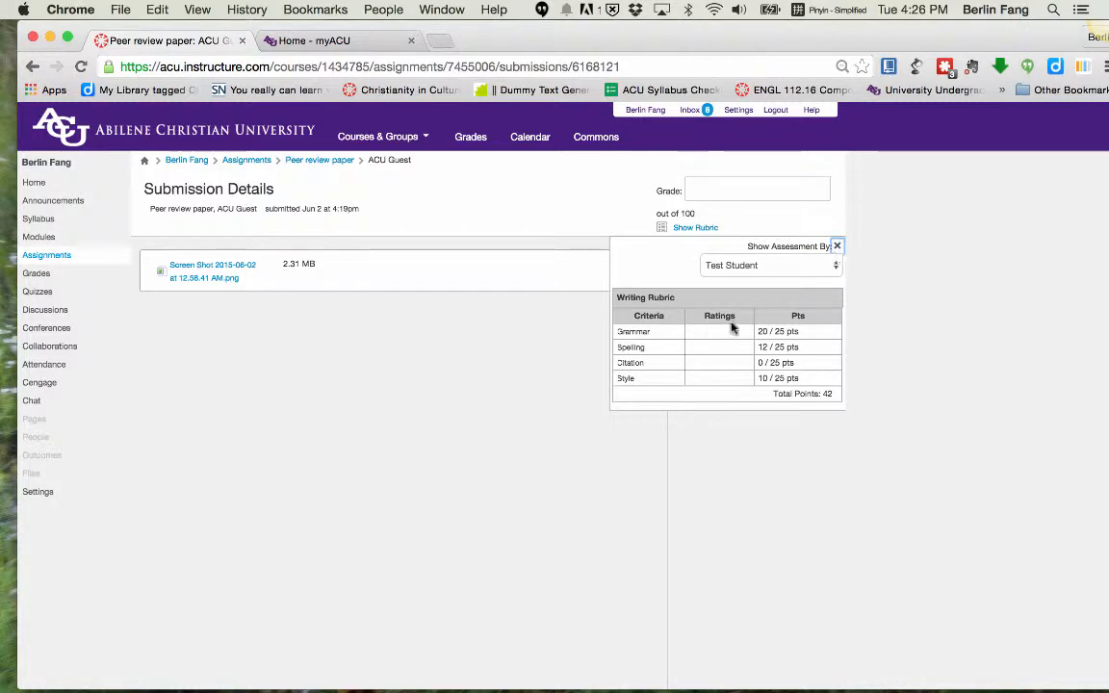
left_click(840, 249)
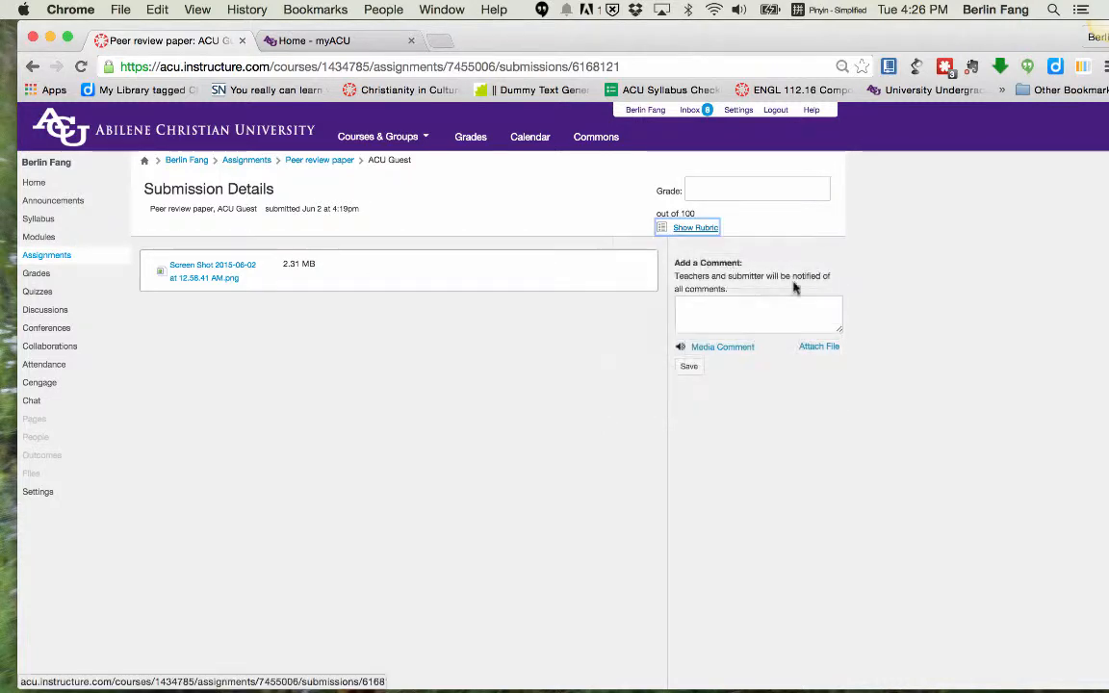
Step: Add and save the comment "Please revise your submission." on the guest student's submission
left_click(743, 317)
type("Please")
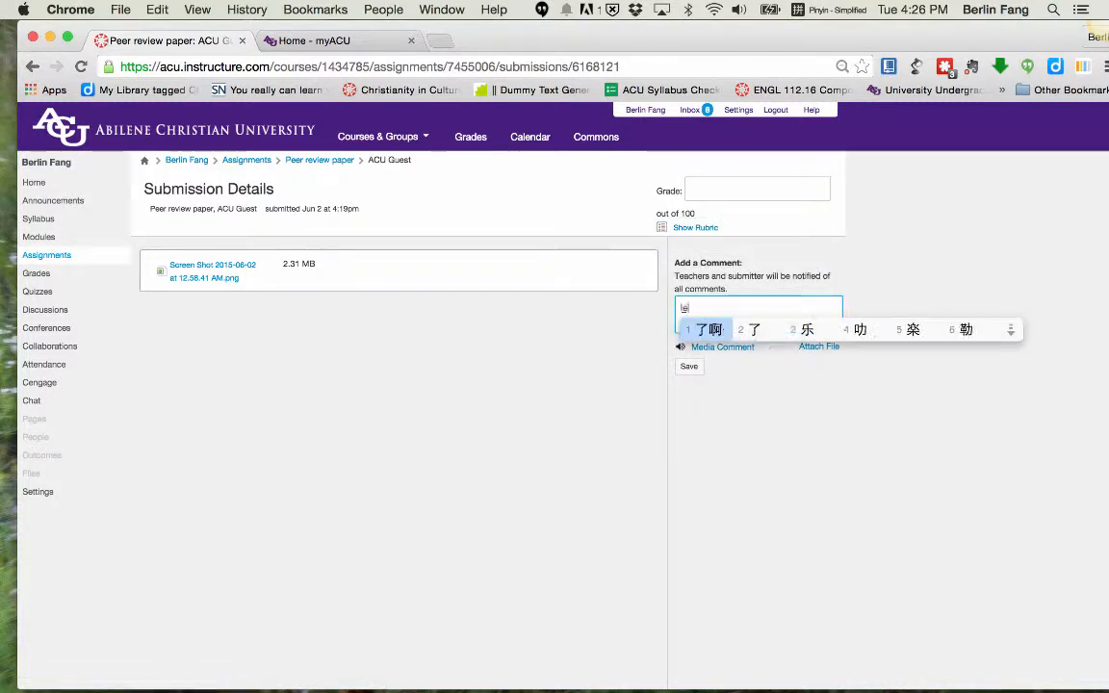
key("BackSpace")
key("BackSpace")
key("BackSpace")
key("BackSpace")
key("BackSpace")
key("BackSpace")
type("P")
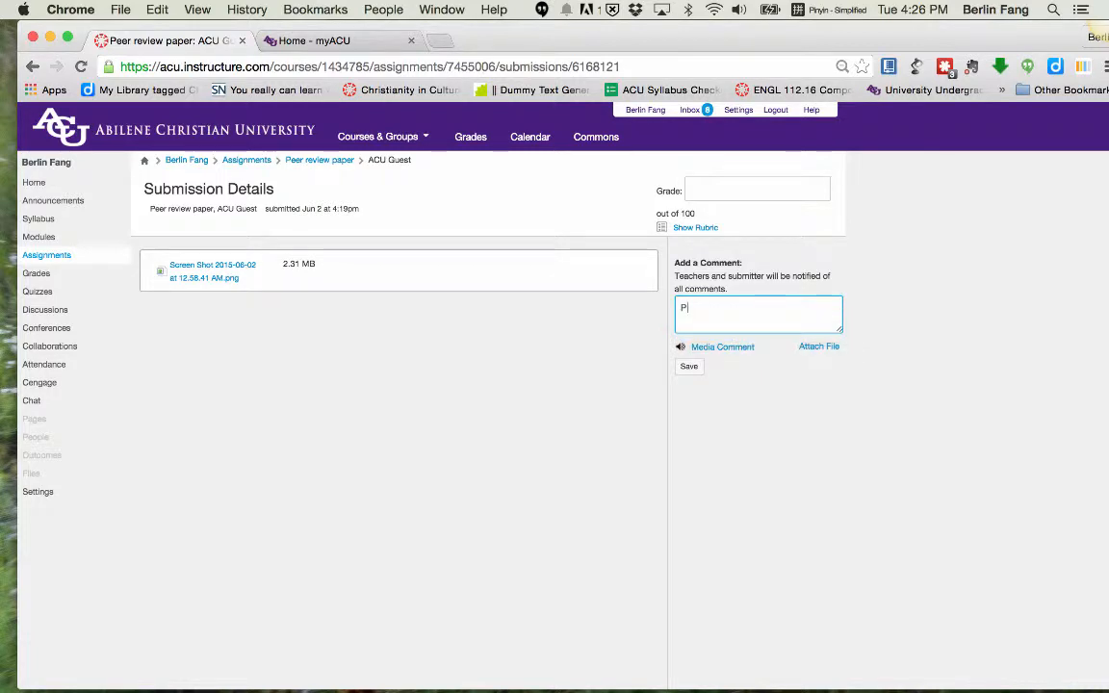
type("lease re")
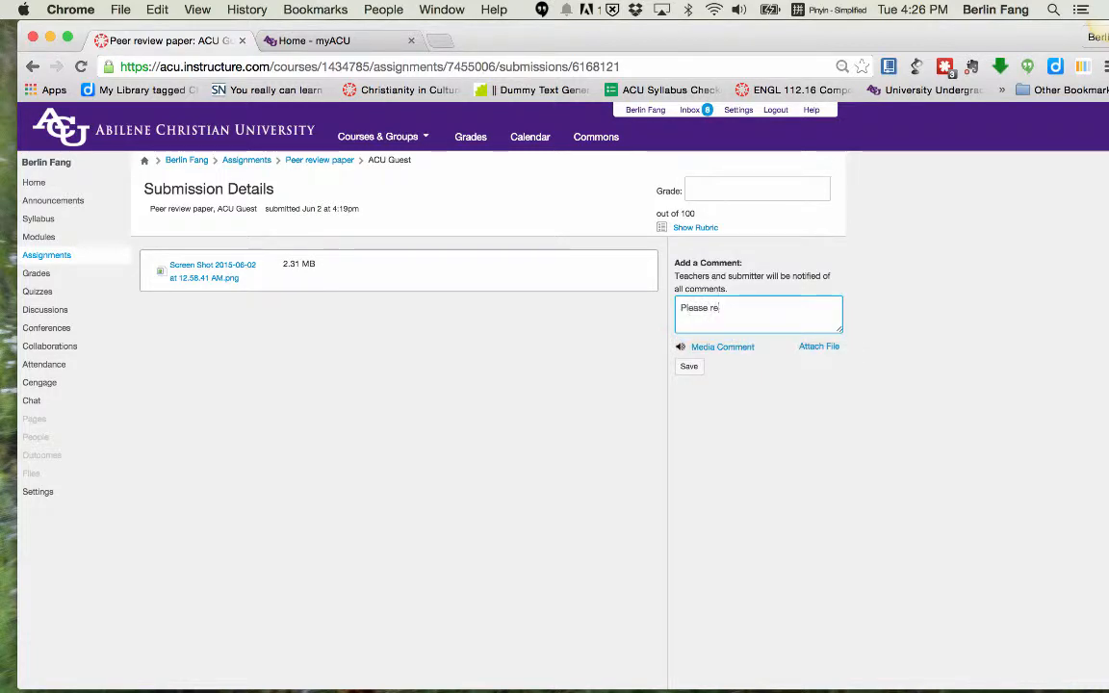
type("vise your submi")
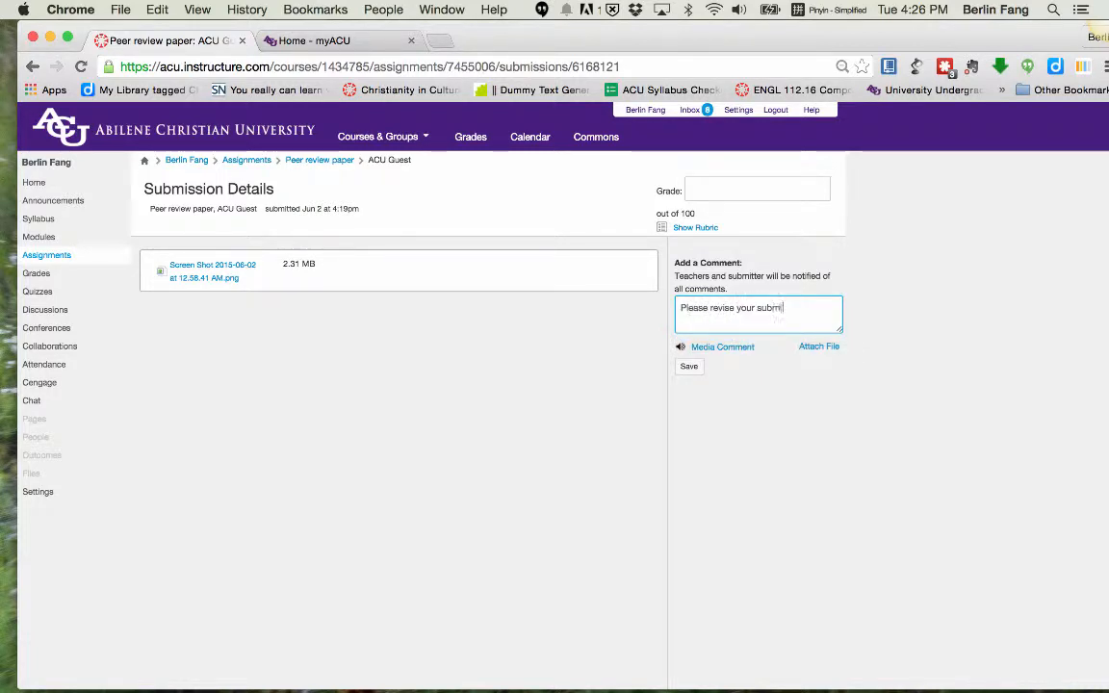
type("ssion.")
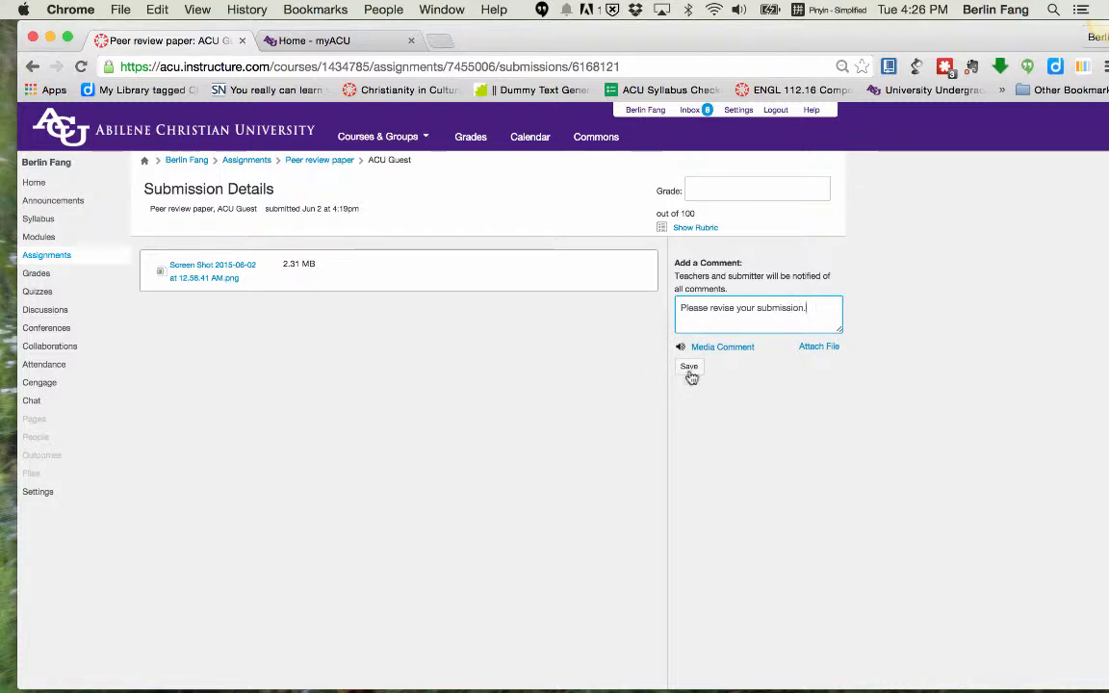
left_click(689, 369)
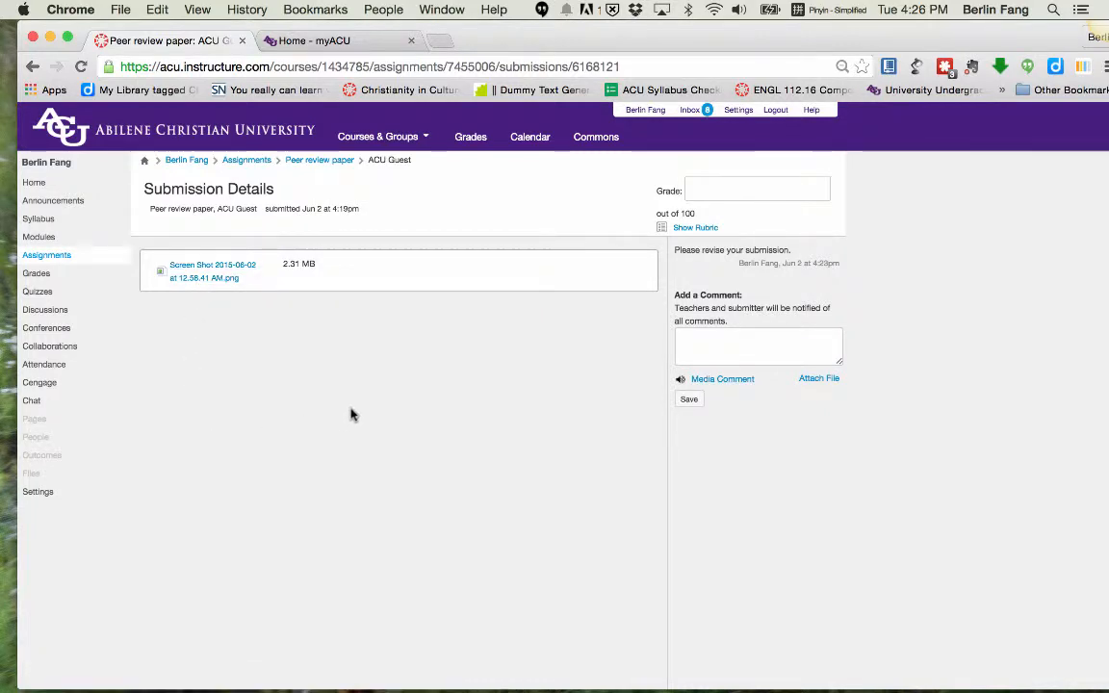
Step: Return to Student View through the course settings and reopen the Peer review paper from the Test Module
left_click(40, 494)
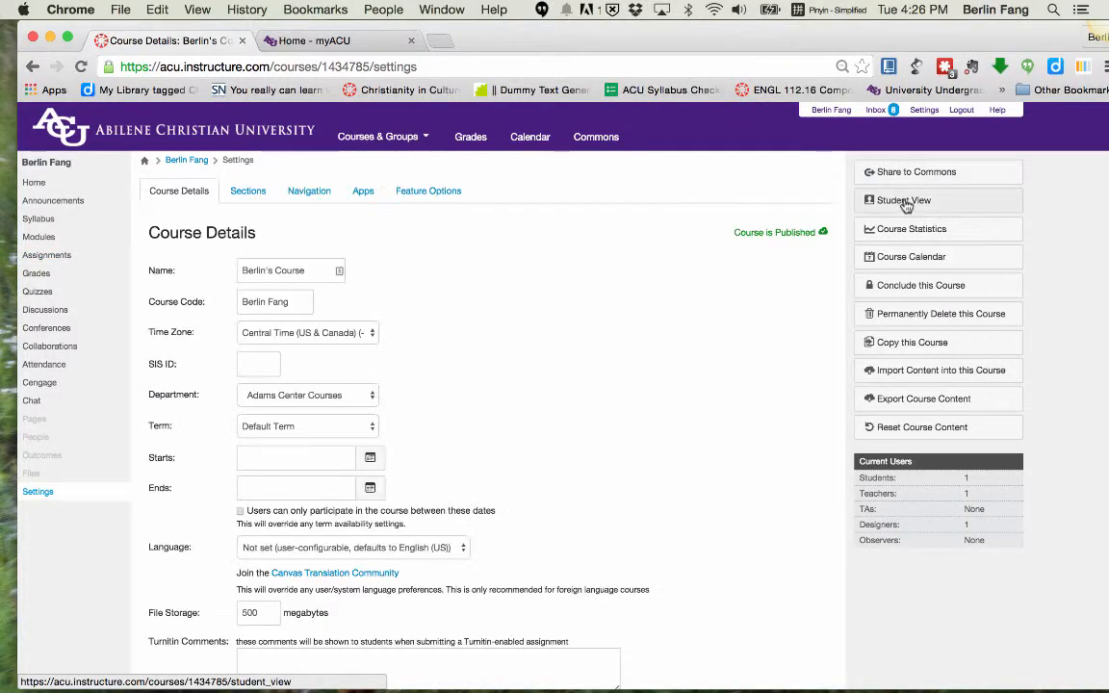
left_click(906, 202)
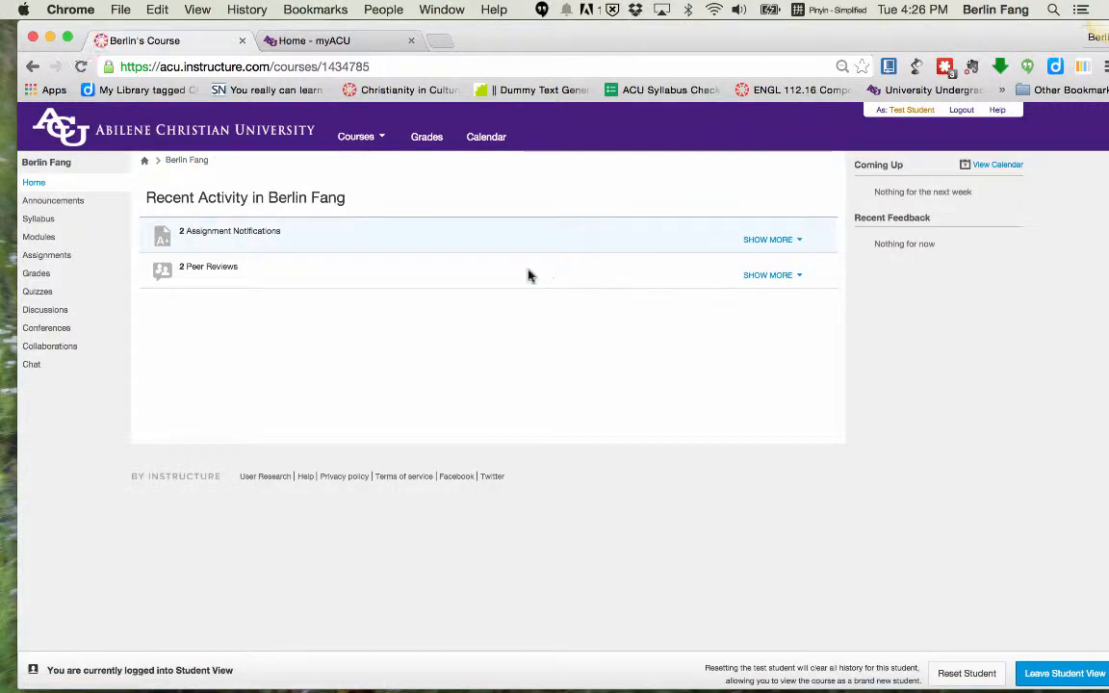
left_click(43, 237)
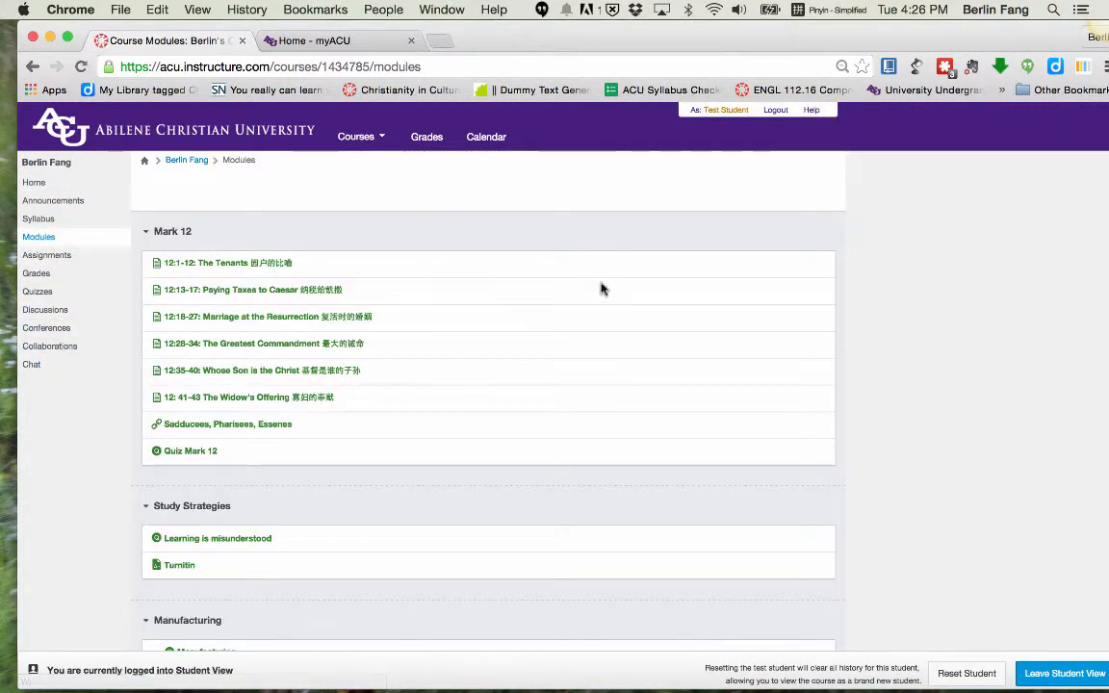
scroll(778, 286, "down", 2)
scroll(778, 286, "down", 10)
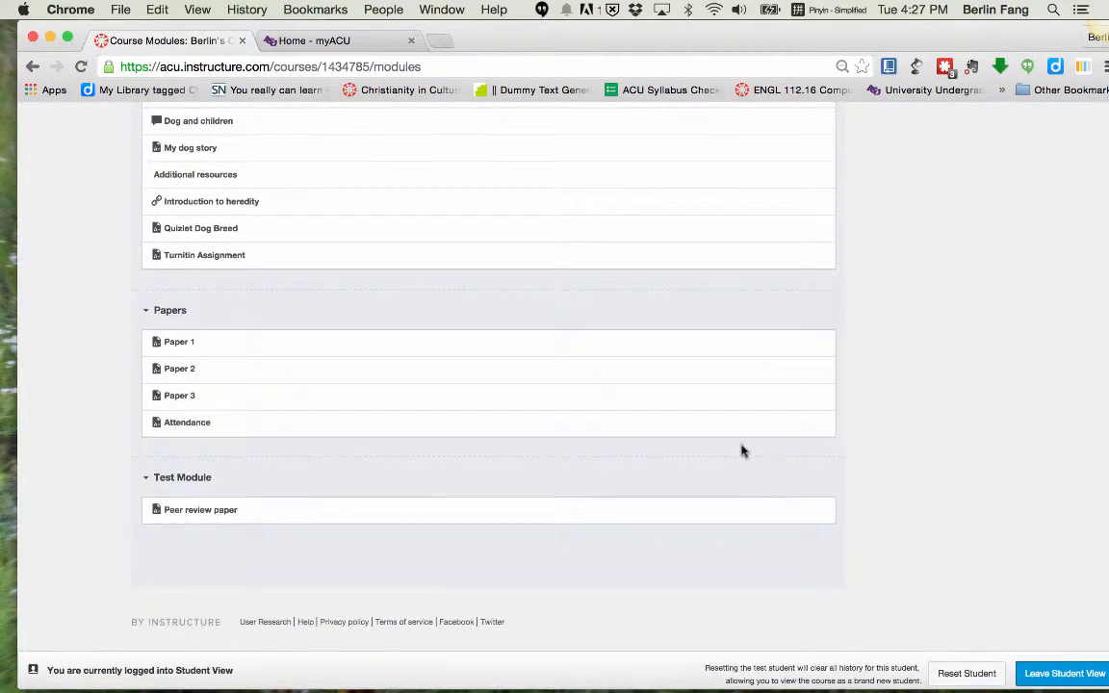
left_click(211, 514)
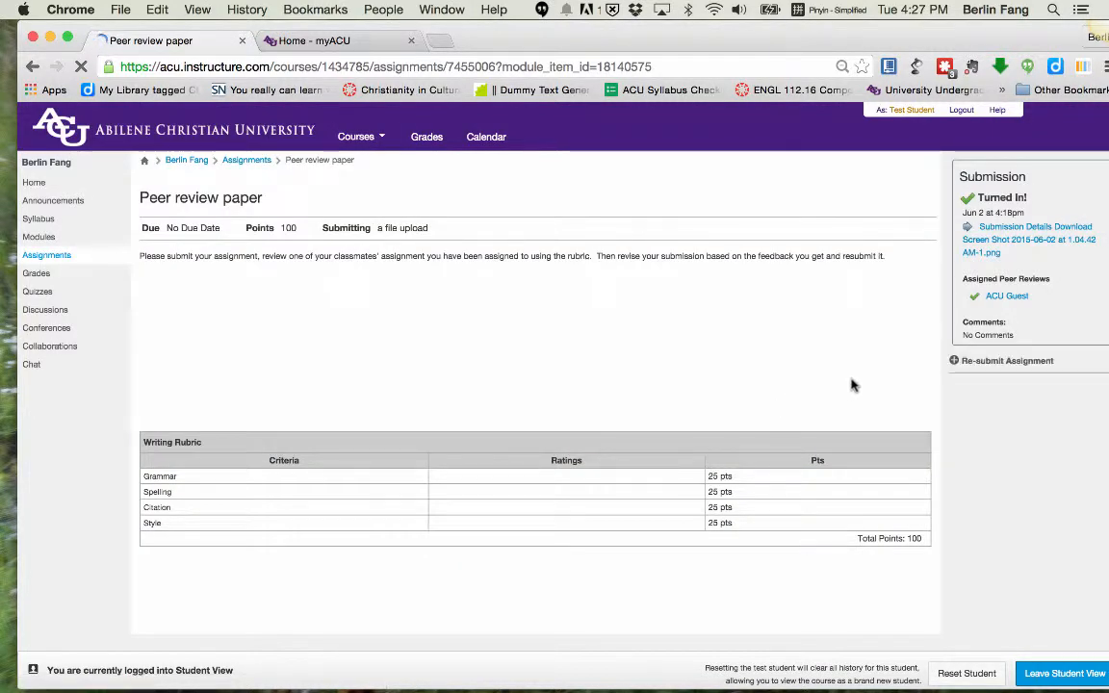
Step: Resubmit the Peer review paper with the file "Screen Shot 2015-06-02 at 12.58.41 AM" and the comment "This is my second submission."
left_click(1000, 364)
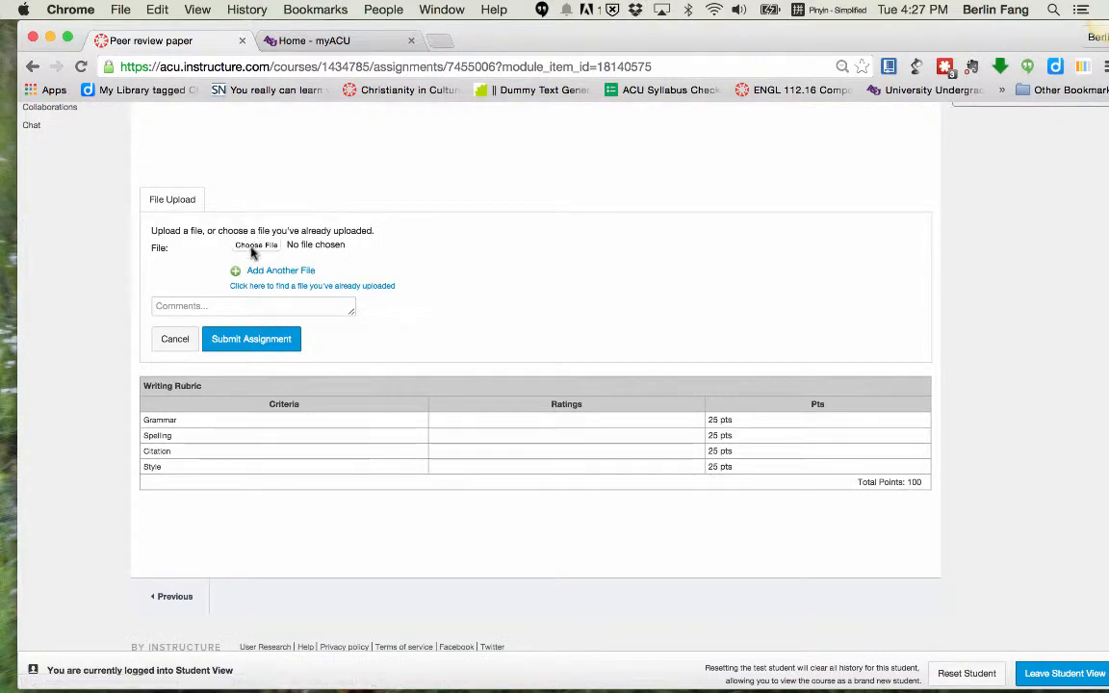
left_click(254, 246)
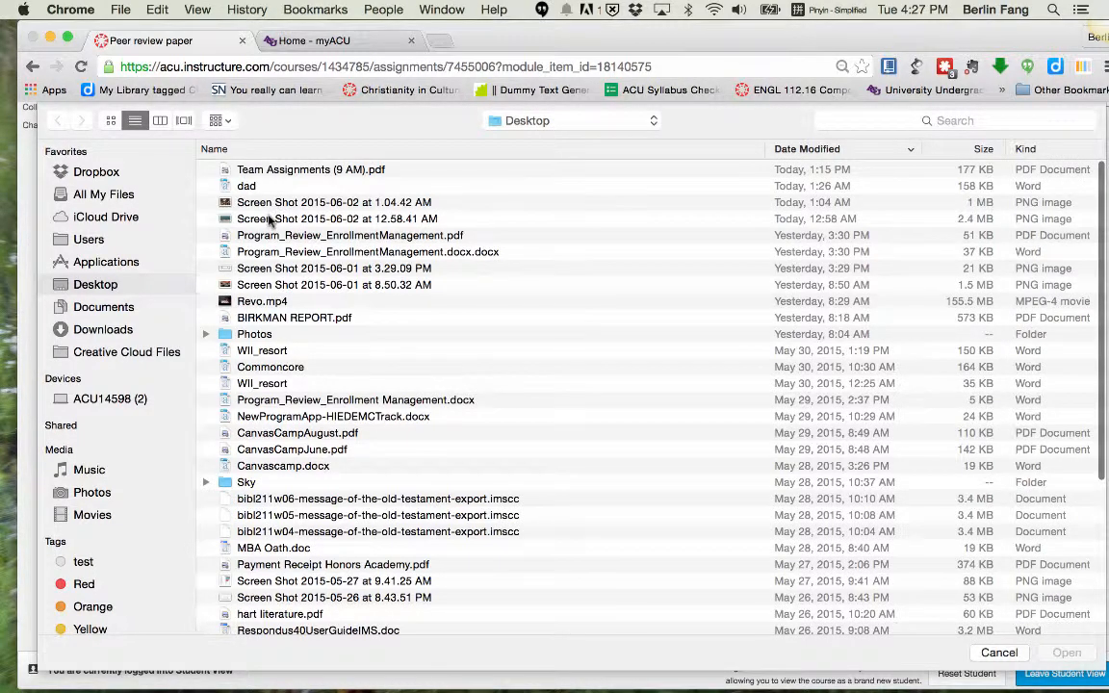
left_click(271, 220)
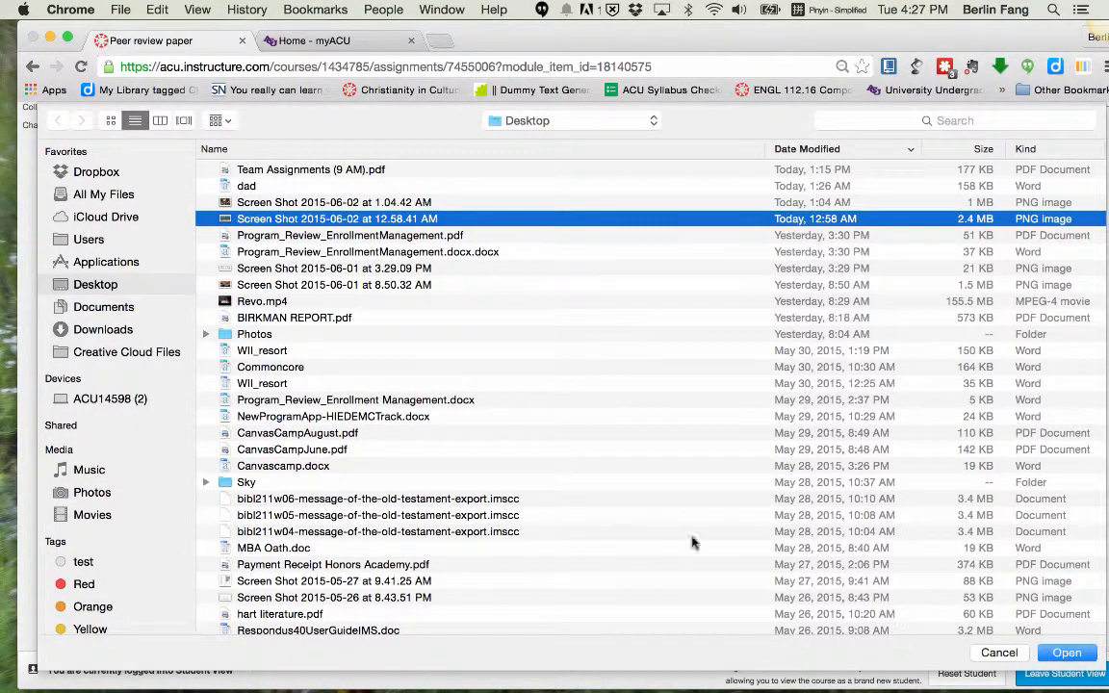
left_click(1070, 657)
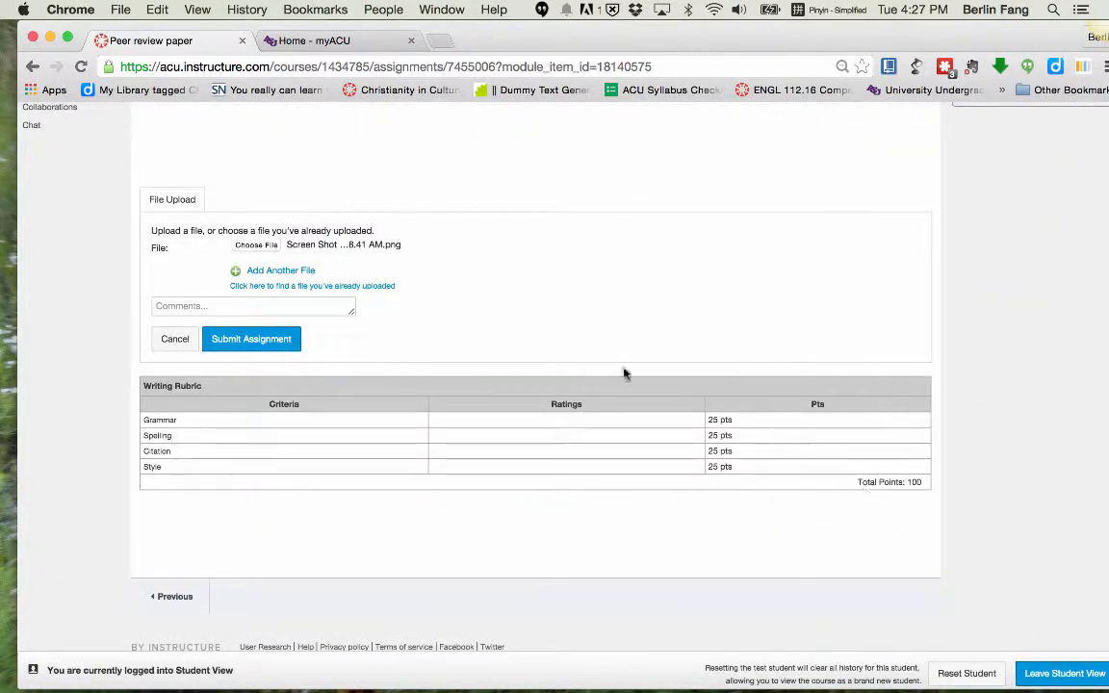
left_click(247, 307)
type("This is my second submission.")
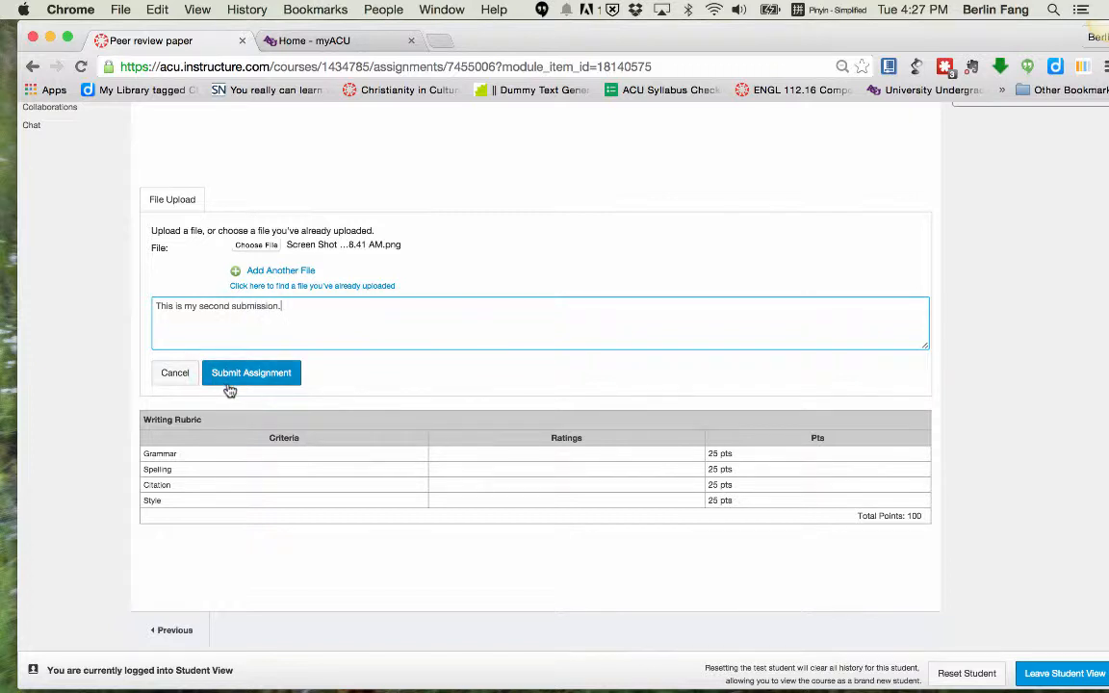
left_click(230, 375)
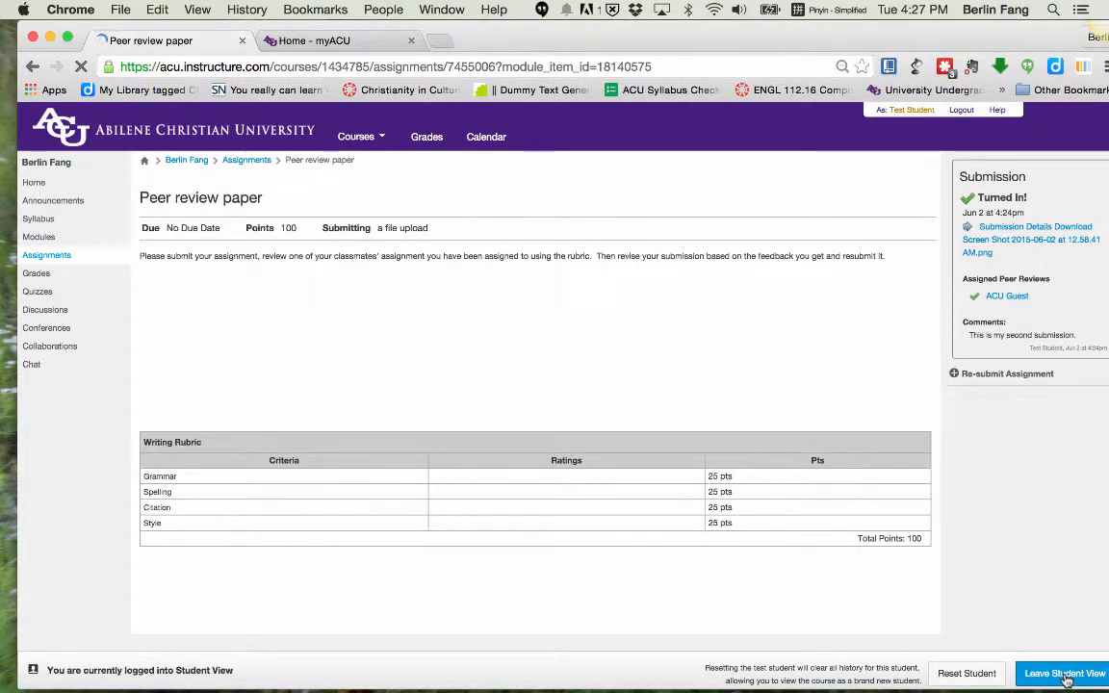
Step: Leave Student View and open the Peer review paper's submissions in SpeedGrader
left_click(1066, 674)
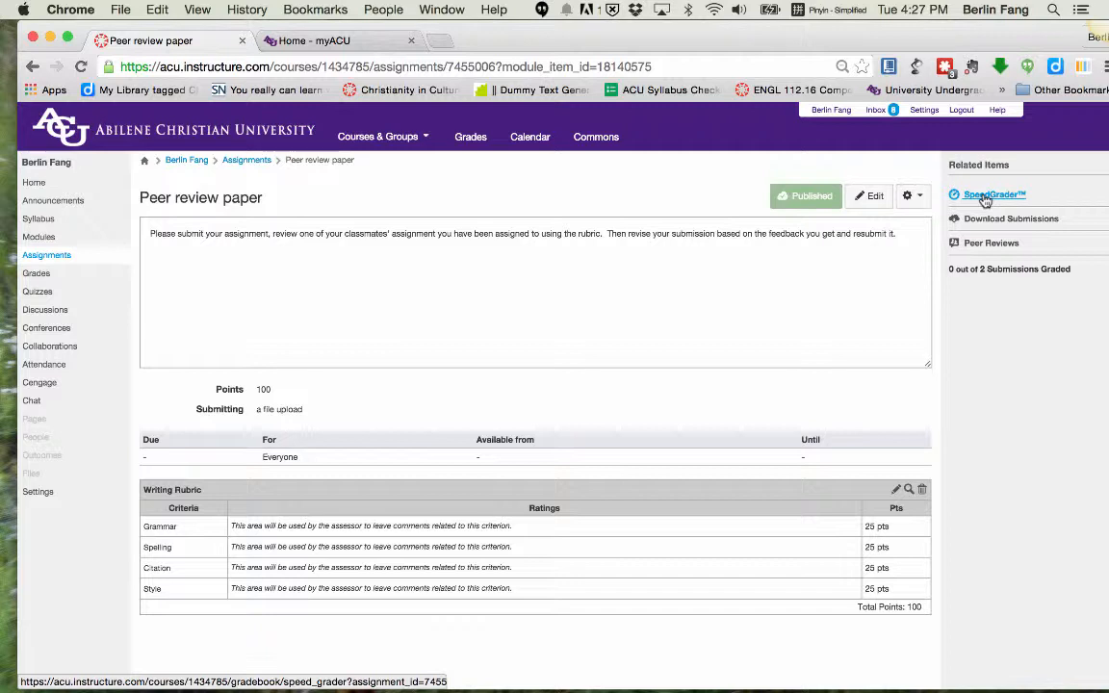
left_click(985, 199)
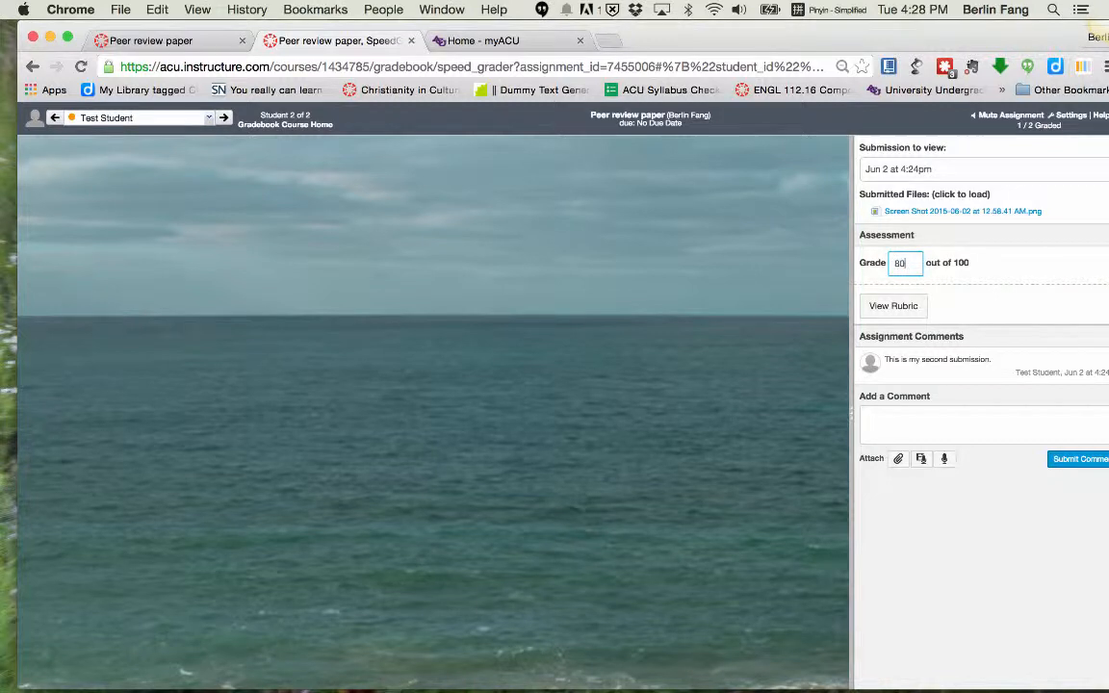
Step: Record a grade of 80 for the test student's resubmission and submit the comment "Great job!"
left_click(918, 440)
type("Gre")
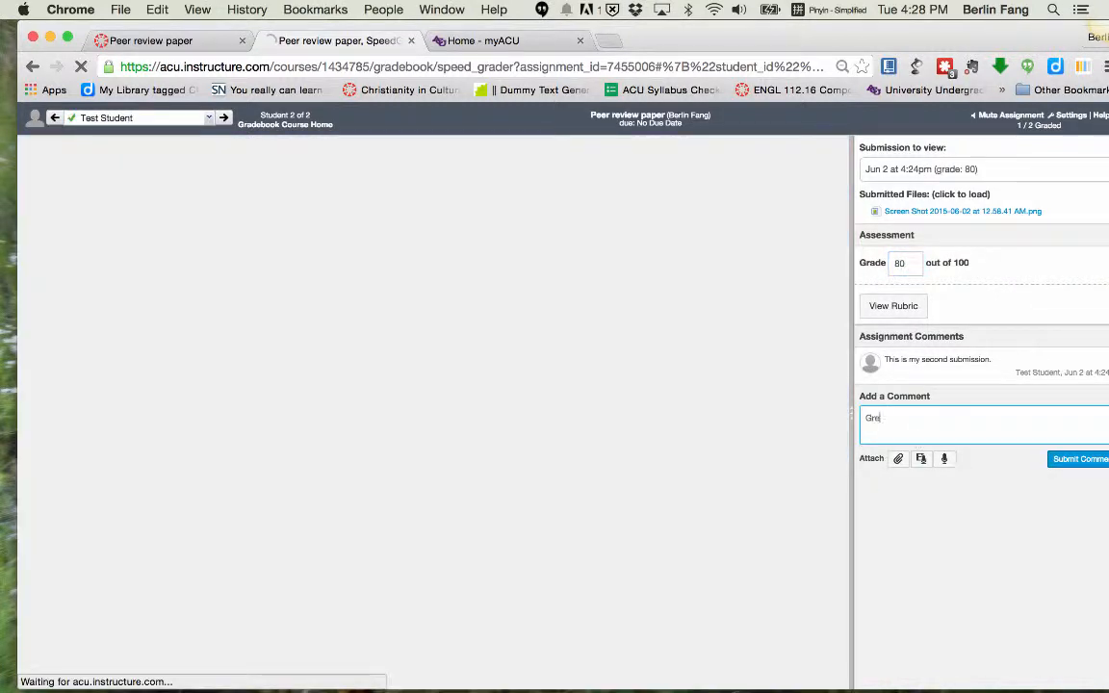
type("at job!")
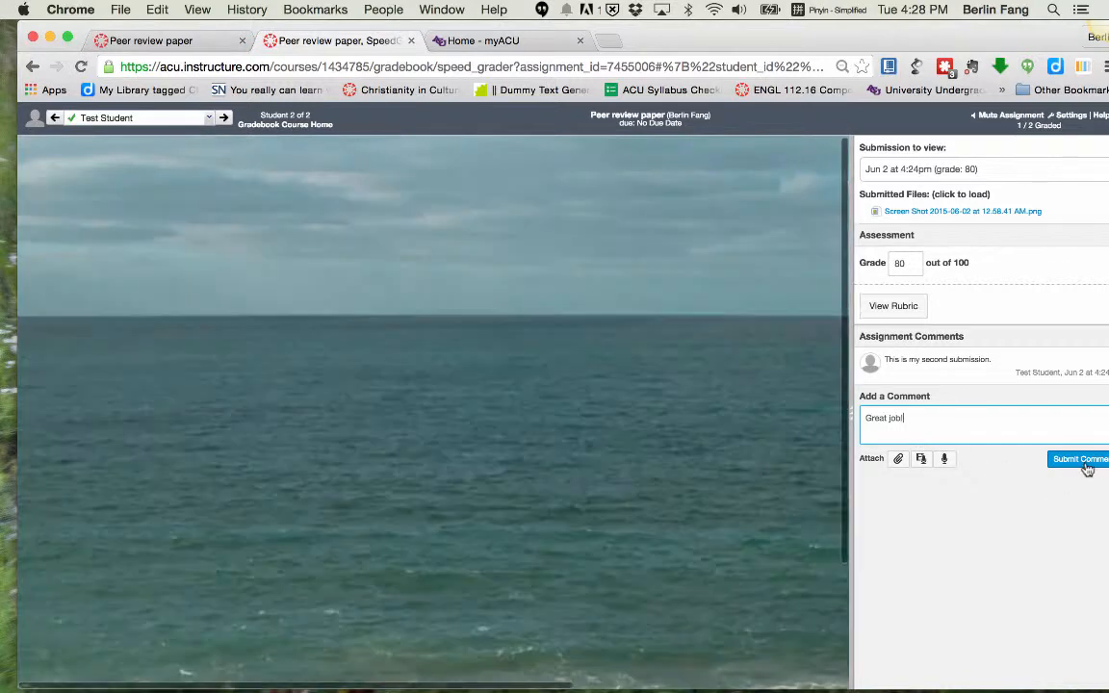
left_click(1084, 462)
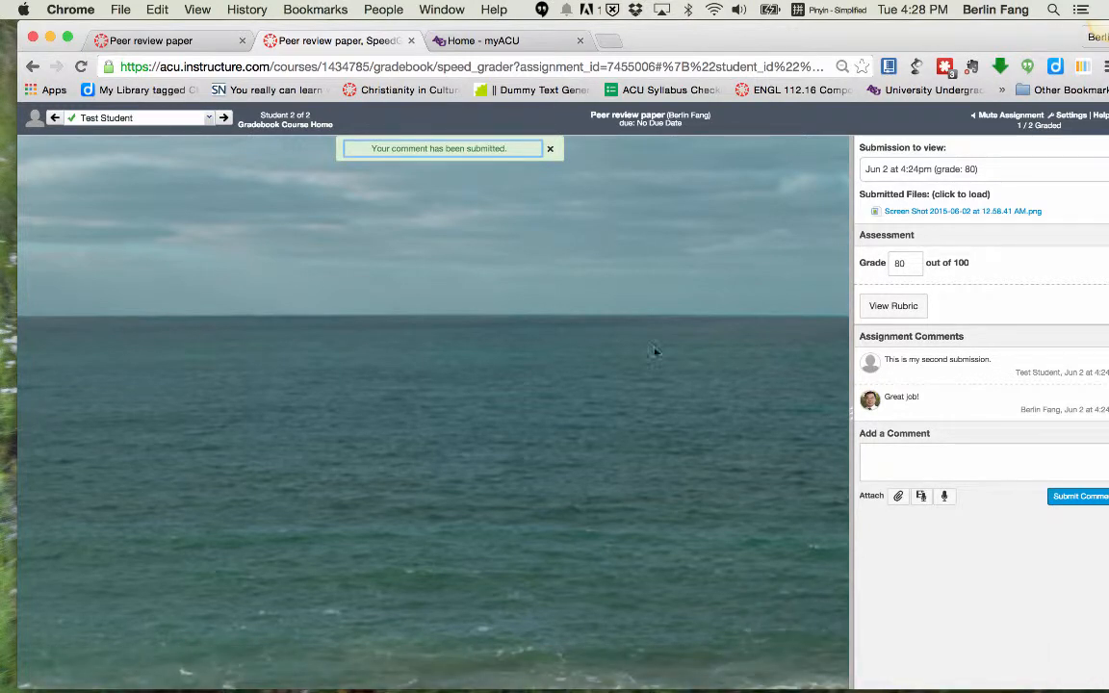
mouse_move(897, 689)
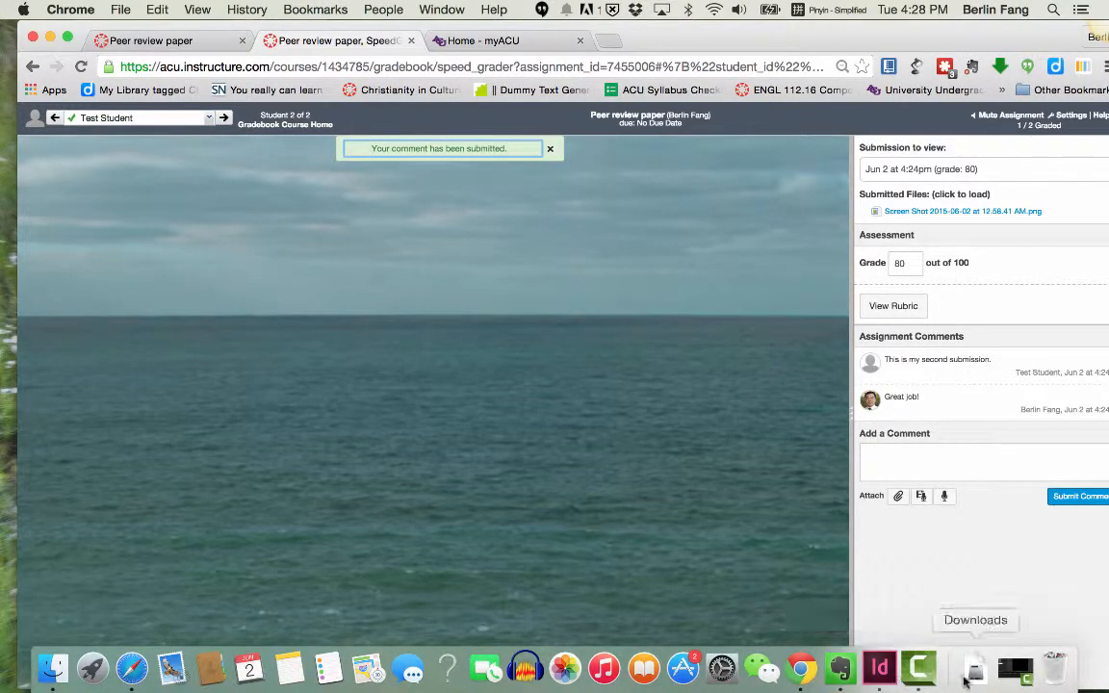